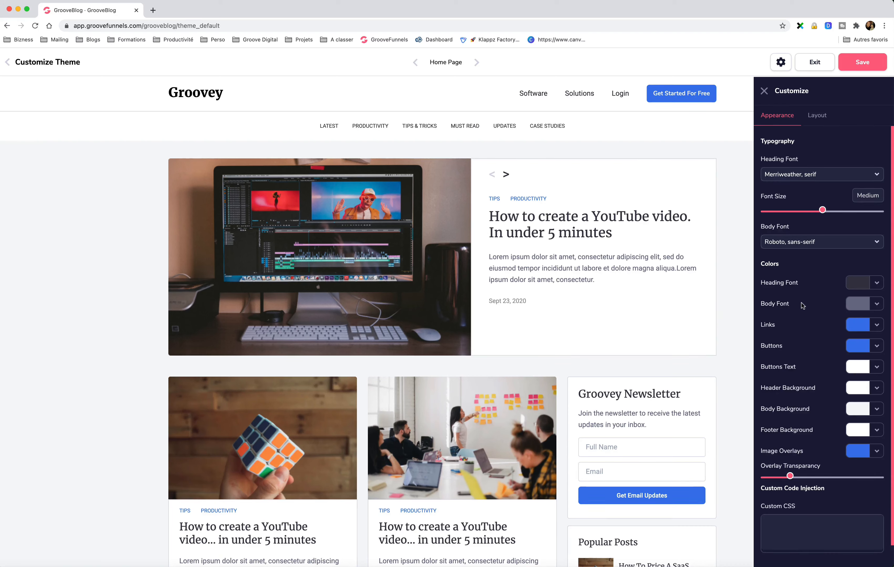
# - Switch the home page layout's sidebar, categories and opt-in form off and back on to preview each one
pyautogui.click(818, 115)
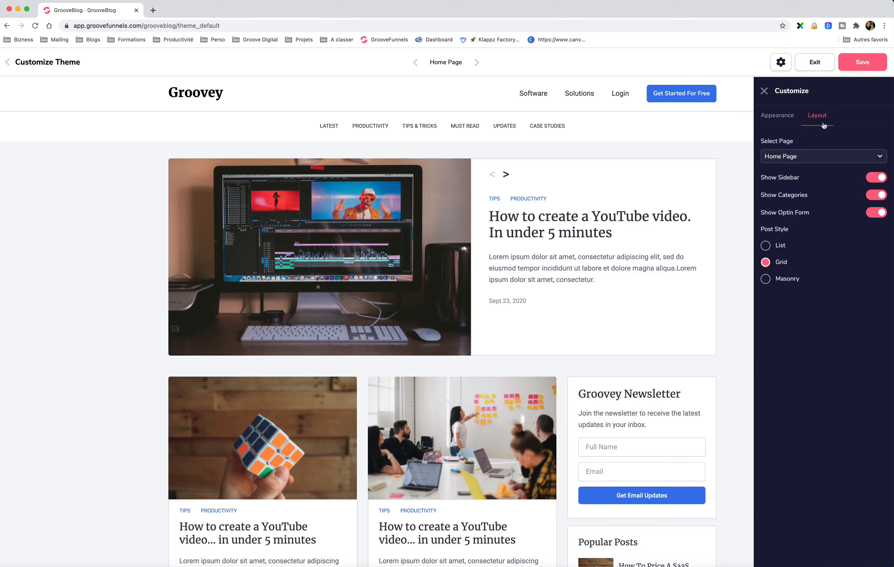
pyautogui.click(875, 178)
pyautogui.click(875, 178)
pyautogui.click(875, 201)
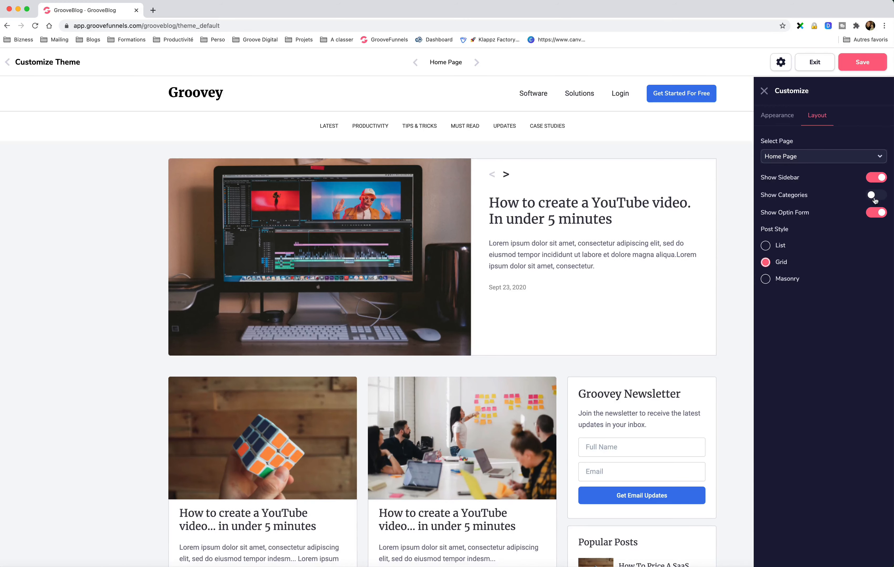
pyautogui.click(875, 201)
pyautogui.click(875, 200)
pyautogui.click(875, 200)
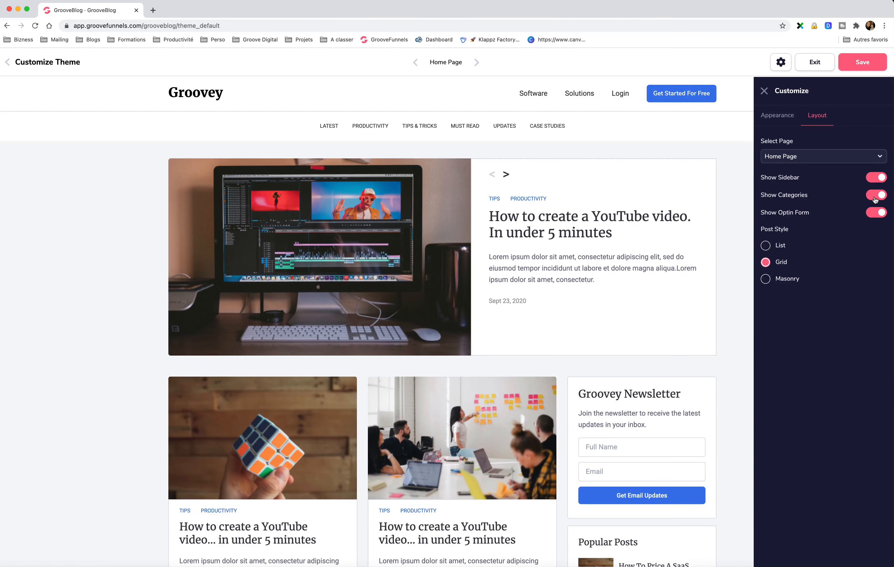
pyautogui.click(873, 213)
pyautogui.click(873, 213)
# - Preview the List and Masonry post styles on the home page and return the post style to Grid
pyautogui.click(767, 246)
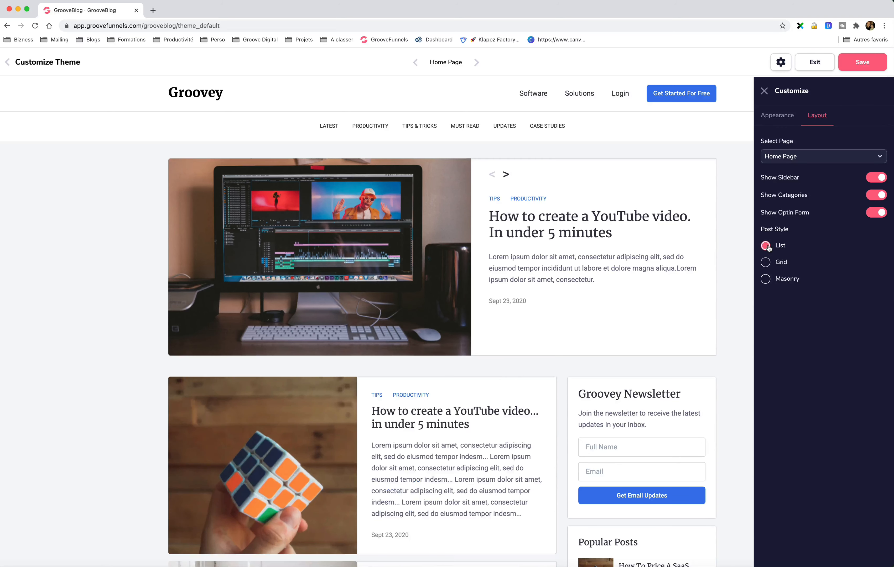
pyautogui.click(767, 263)
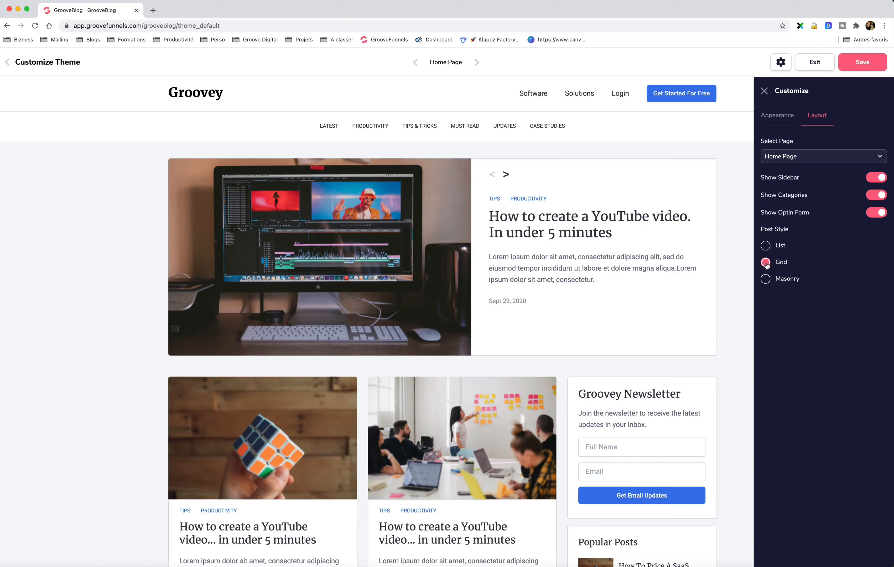
pyautogui.click(766, 279)
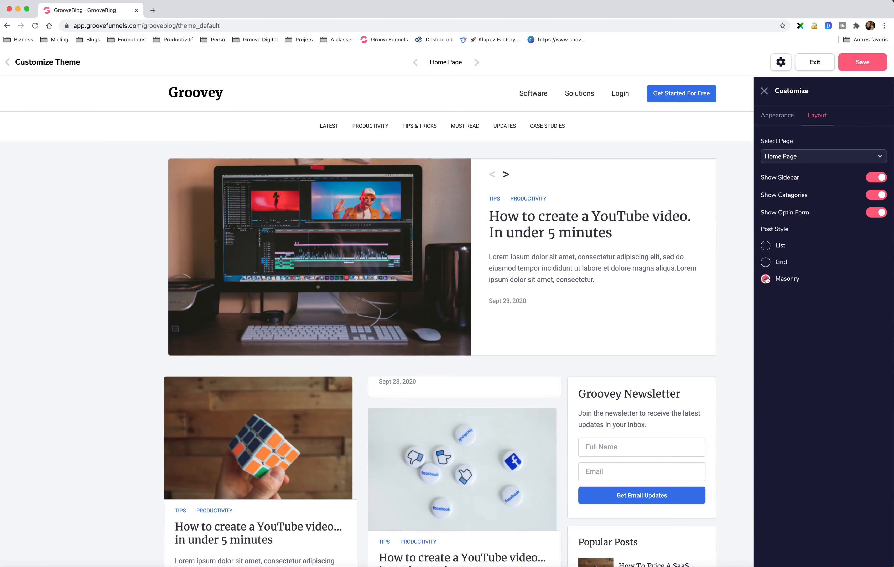
pyautogui.scroll(-4, 325, 361)
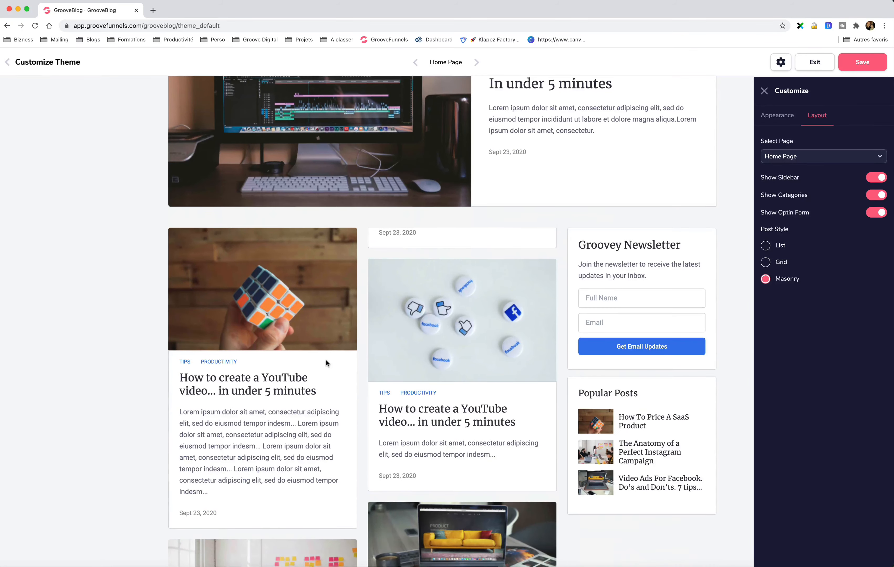
pyautogui.scroll(-6, 326, 360)
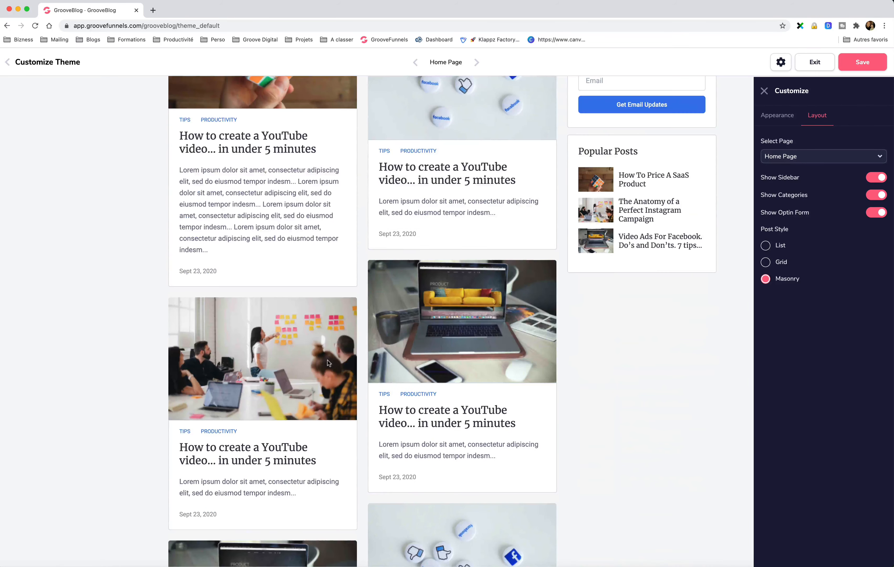
pyautogui.click(767, 263)
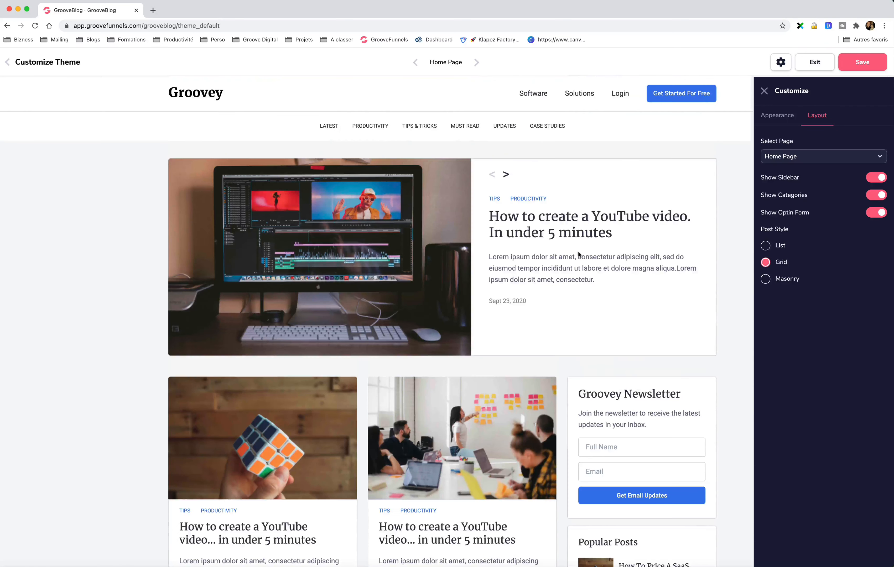
# - Check which pages can be chosen for layout customization, keeping the home page selected
pyautogui.click(831, 156)
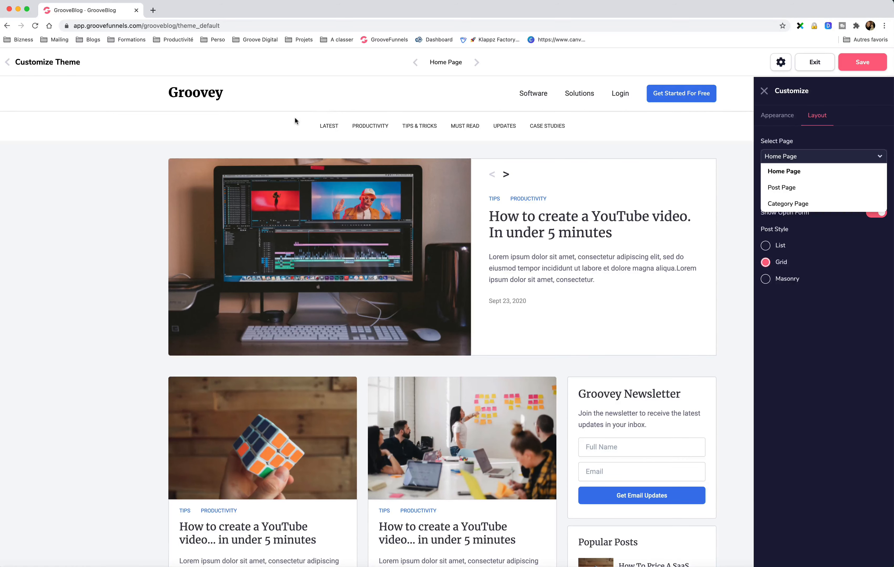
pyautogui.click(857, 108)
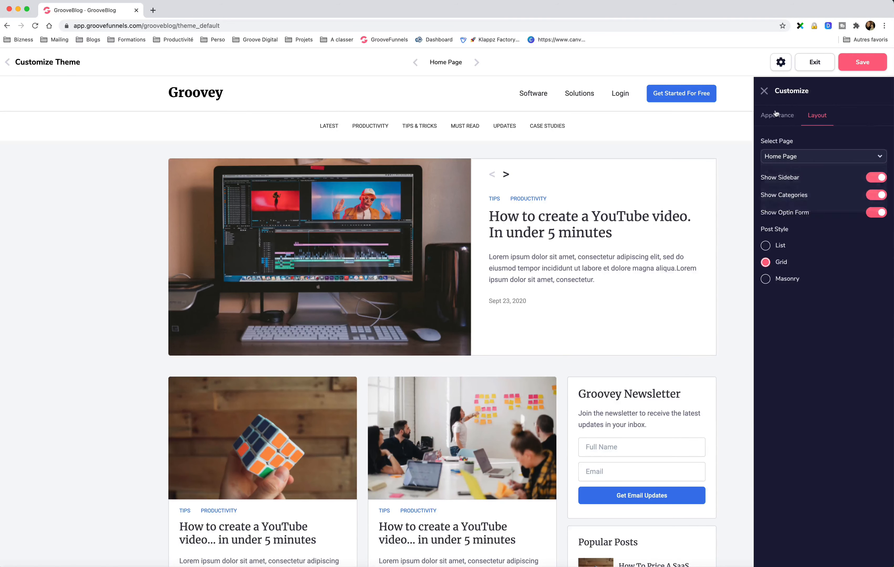
# - Set the theme's heading font to Roboto, sans-serif after comparing it with Nunito Sans, sans-serif in the page preview
pyautogui.click(768, 115)
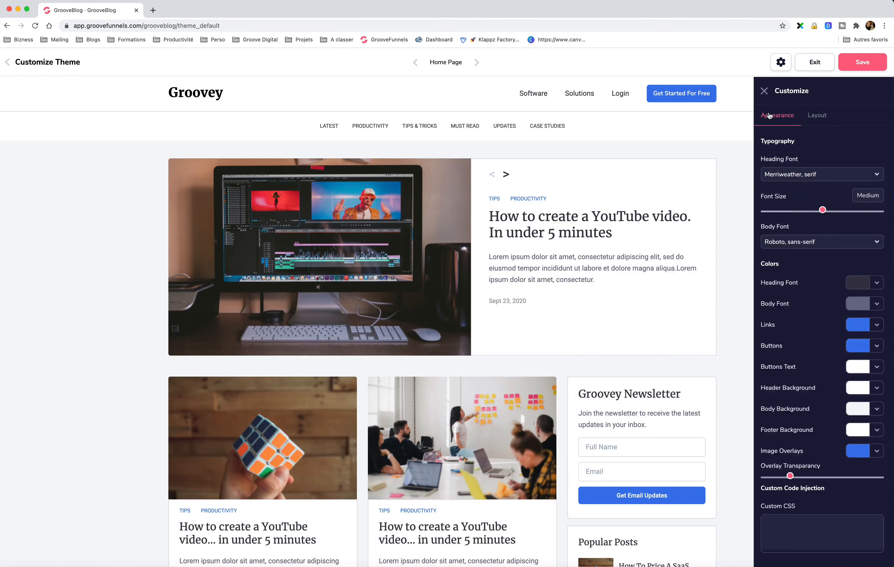
pyautogui.click(830, 175)
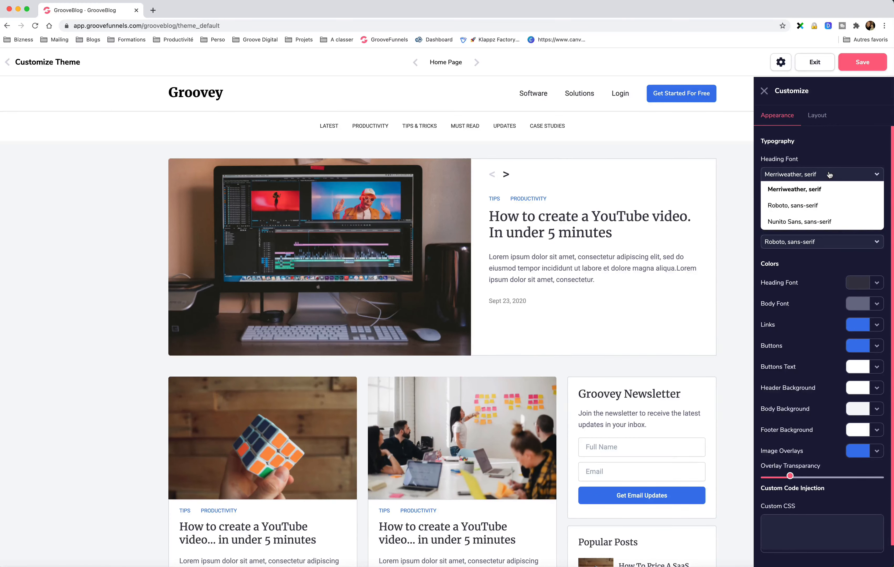
pyautogui.click(806, 205)
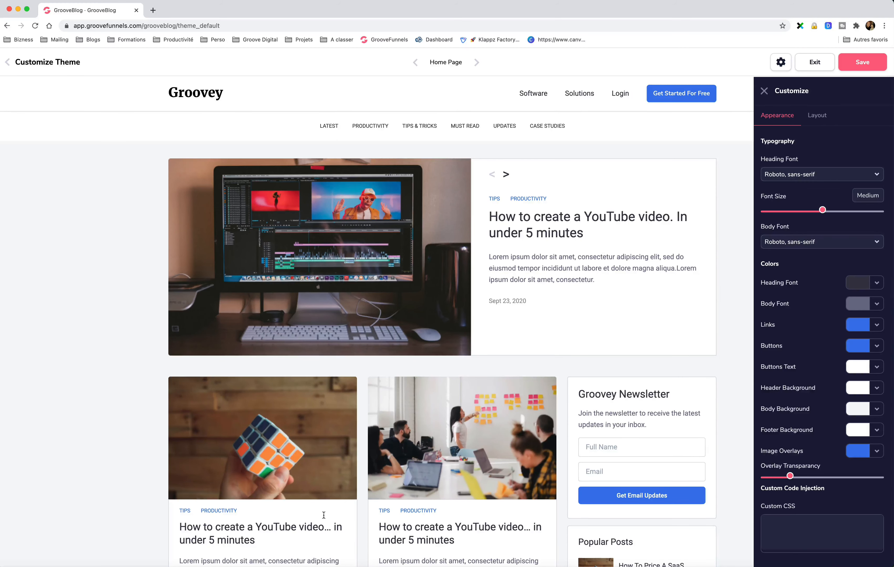
pyautogui.click(802, 177)
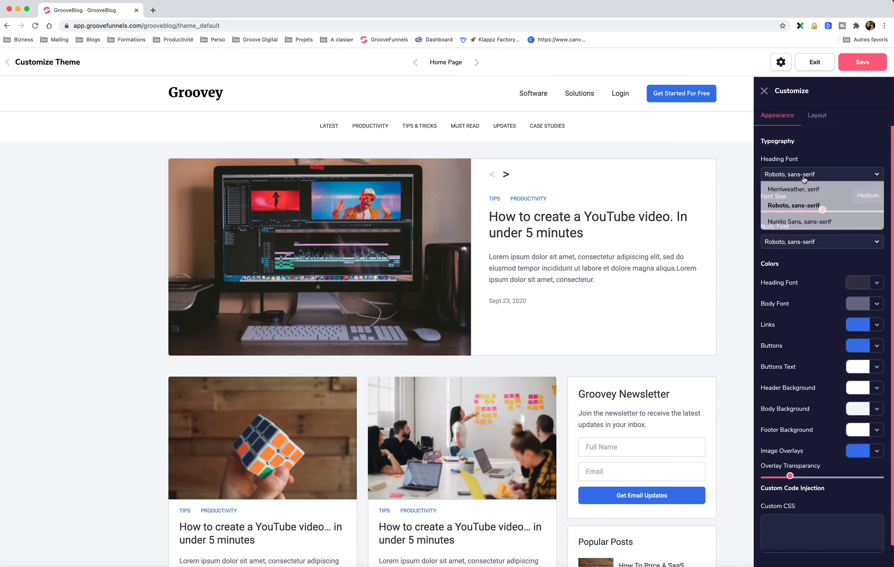
pyautogui.click(798, 221)
pyautogui.scroll(-5, 182, 376)
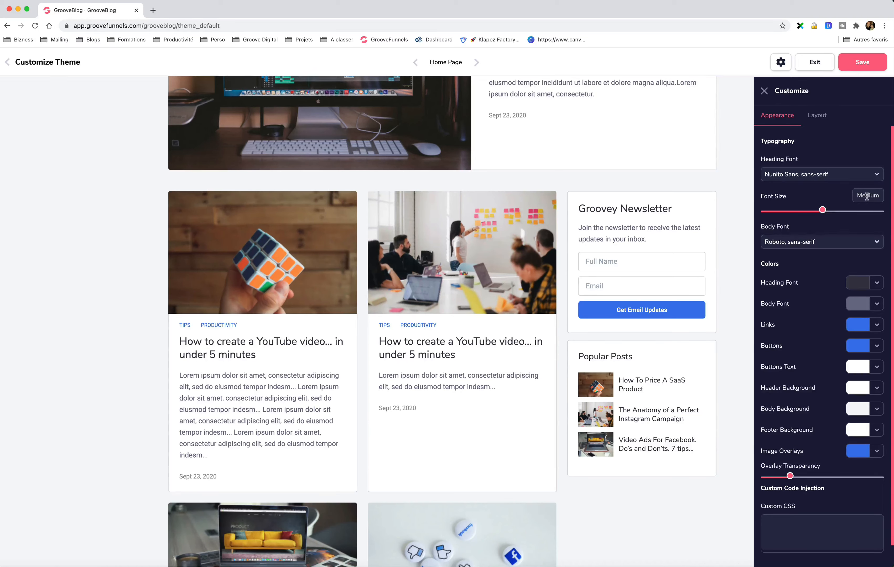
pyautogui.click(824, 174)
pyautogui.click(803, 205)
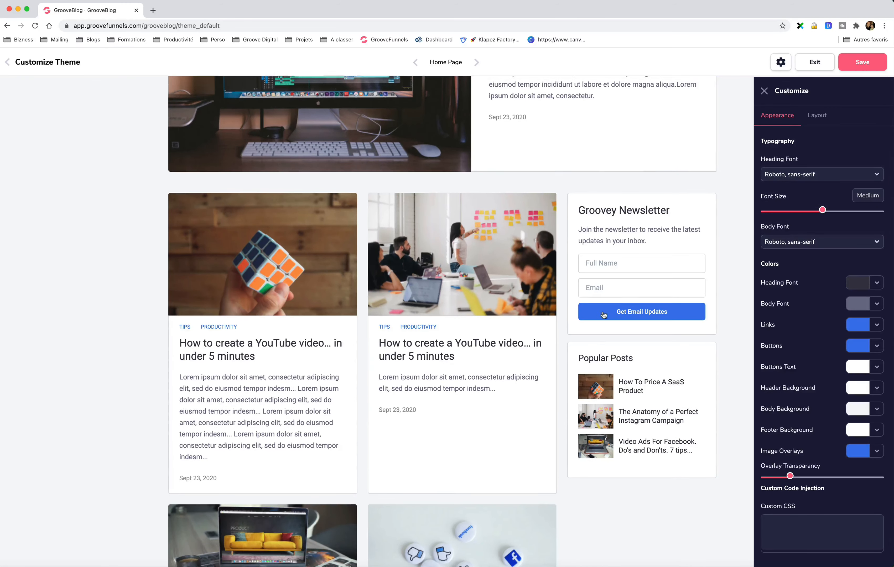
# - Set the theme's body font to Merriweather, serif after comparing it with Nunito Sans, sans-serif in the page preview
pyautogui.scroll(4, 604, 313)
pyautogui.click(835, 244)
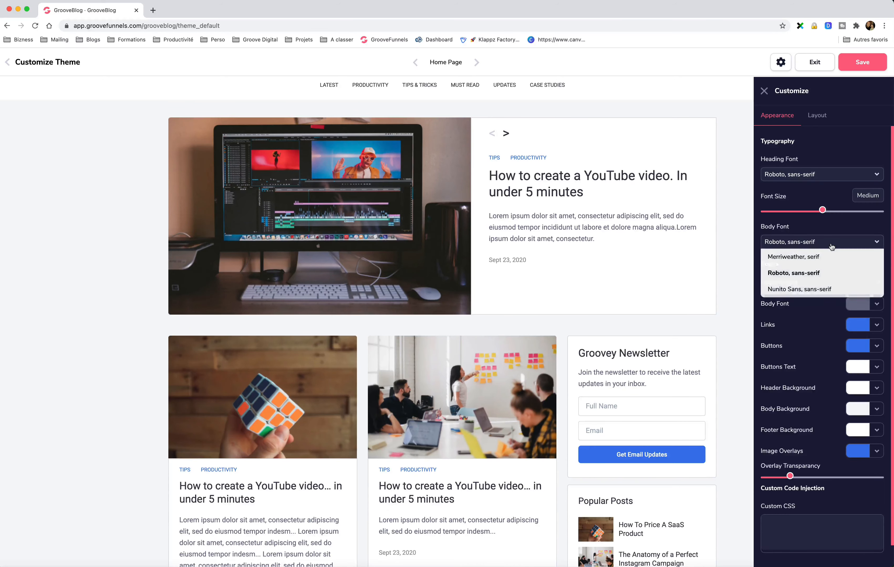
pyautogui.click(804, 257)
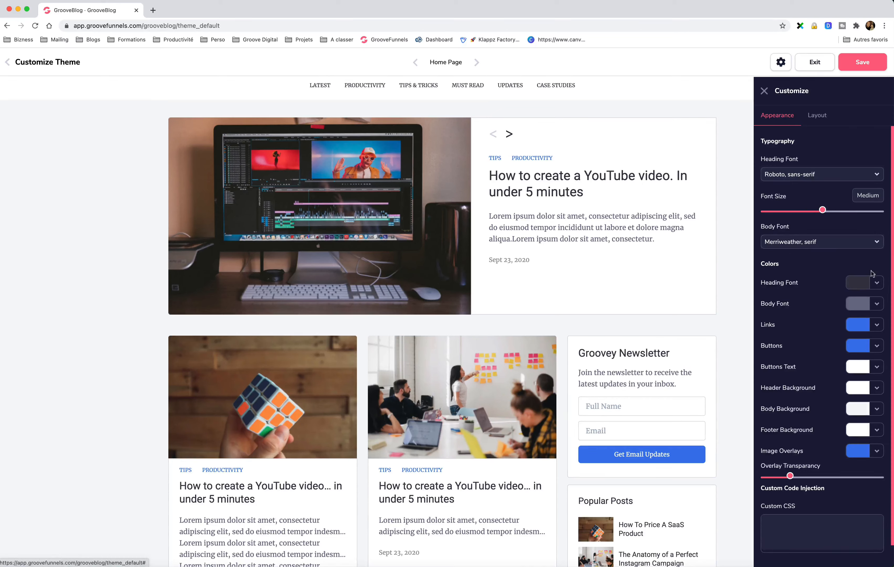
pyautogui.click(810, 244)
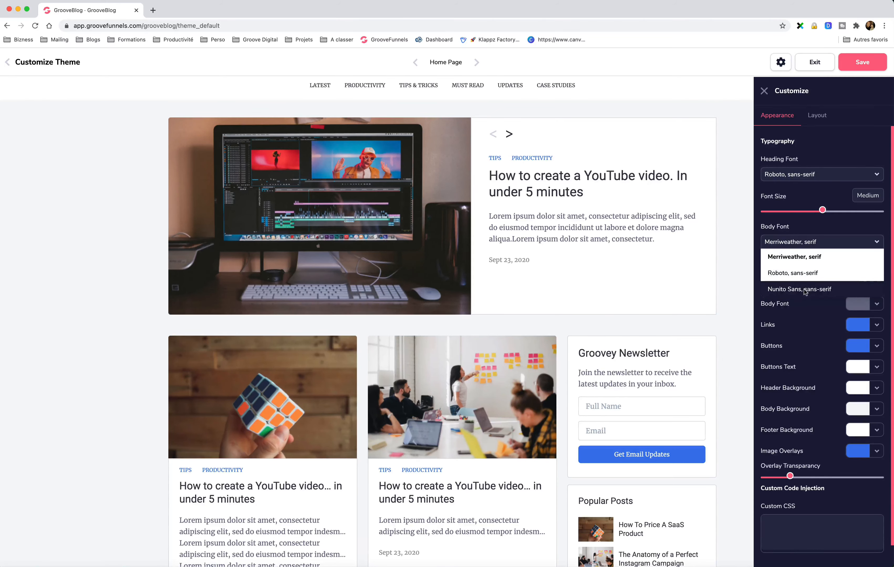
pyautogui.click(805, 289)
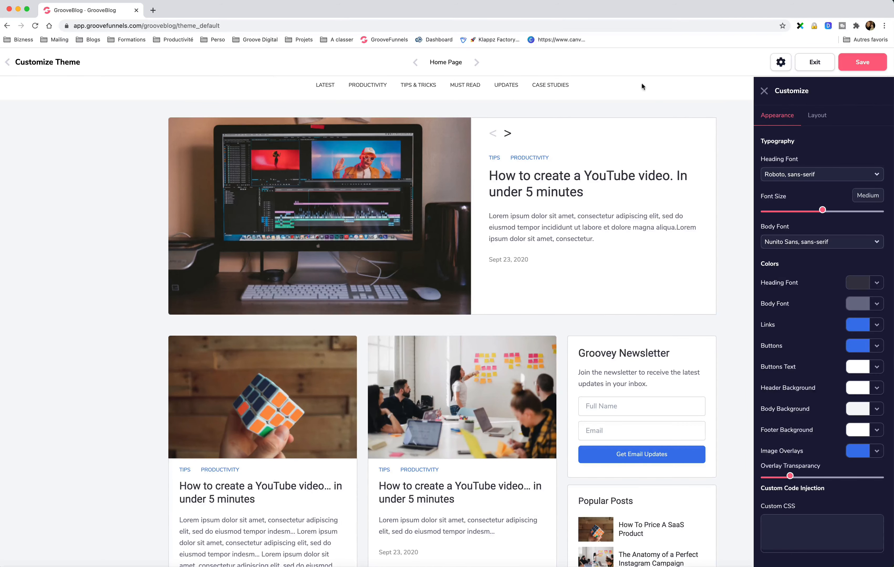
pyautogui.click(819, 244)
pyautogui.click(797, 255)
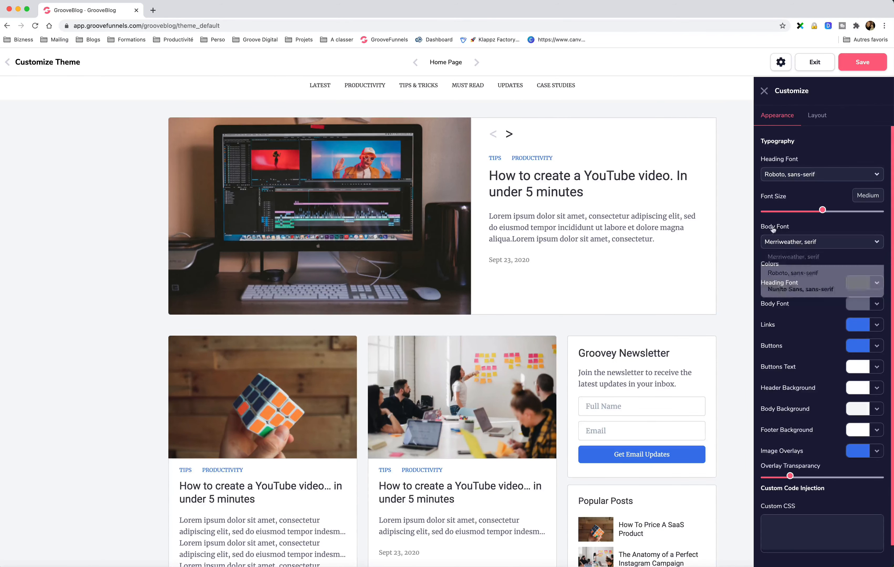
pyautogui.scroll(-4, 163, 432)
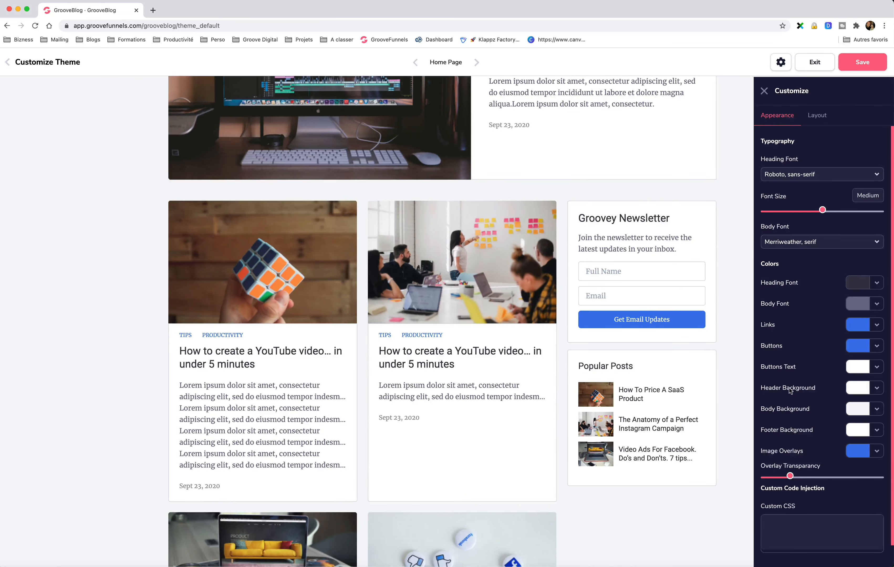
# - Change the theme's button color to orange #FF8319 by shifting its hue
pyautogui.scroll(5, 695, 396)
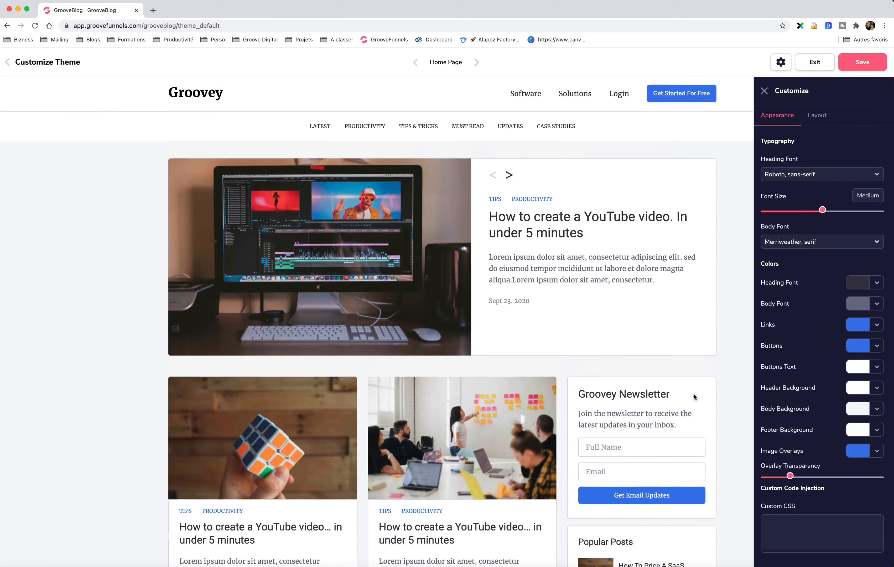
pyautogui.click(877, 346)
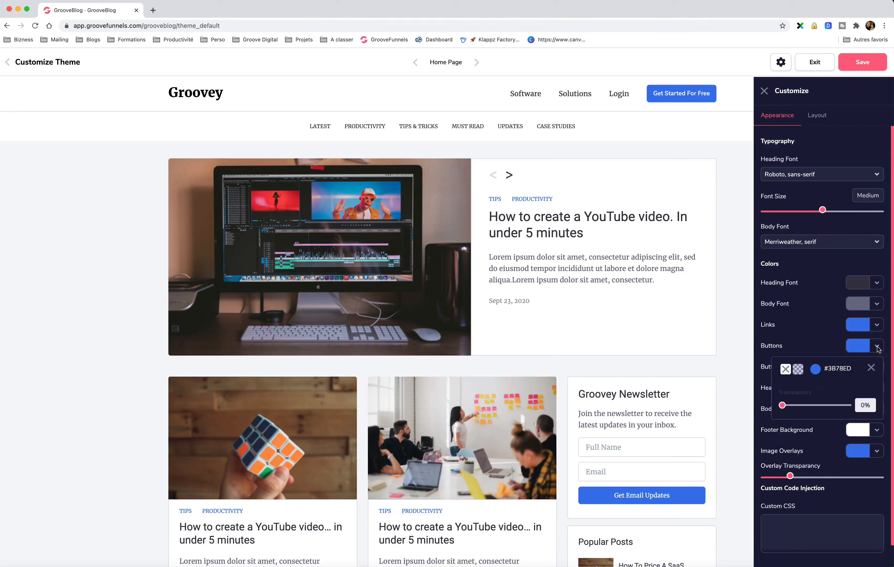
pyautogui.click(817, 370)
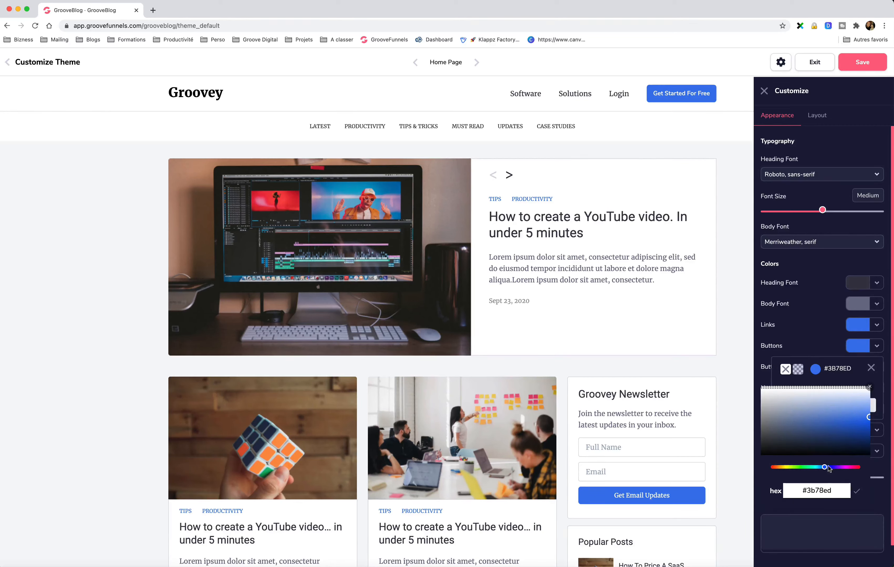
pyautogui.moveTo(824, 468); pyautogui.dragTo(778, 468)
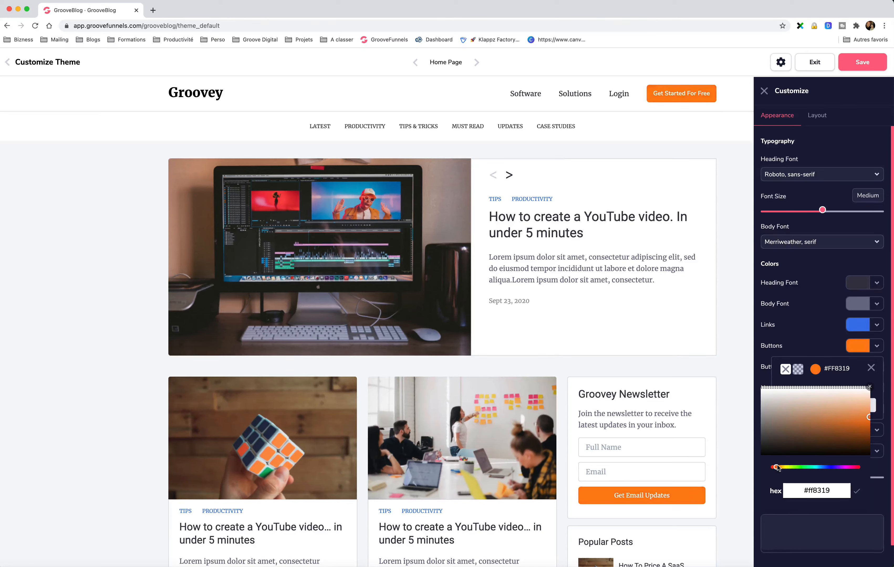
pyautogui.click(871, 369)
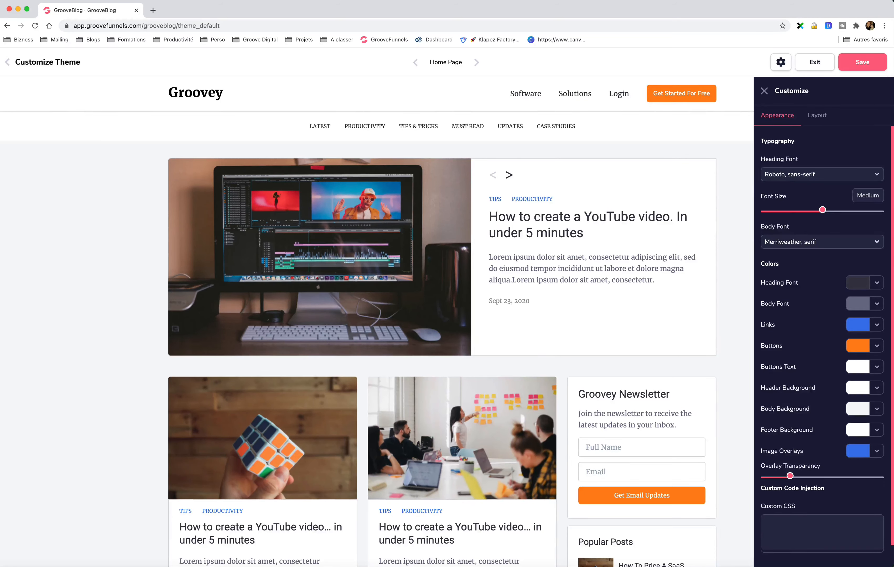
# - Copy the hex code of the theme's button color from its color picker
pyautogui.click(879, 326)
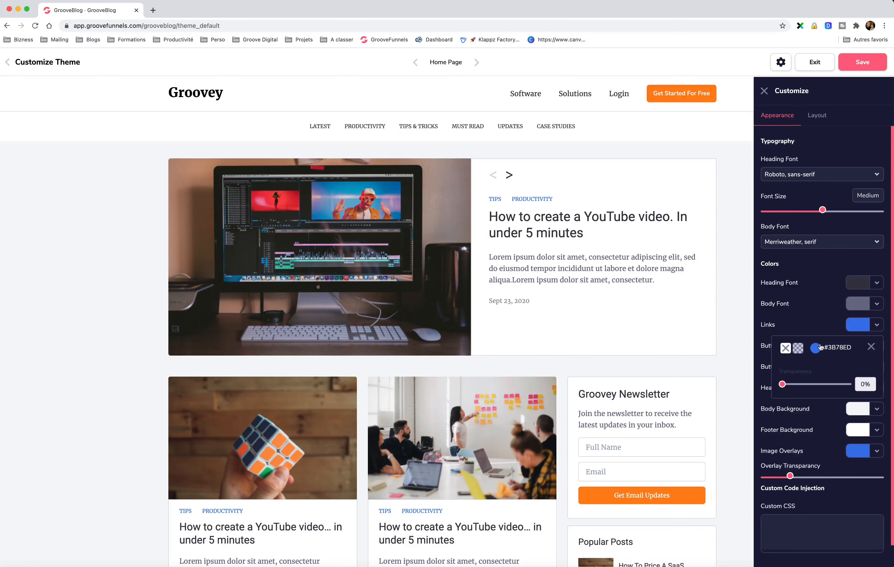
pyautogui.click(872, 347)
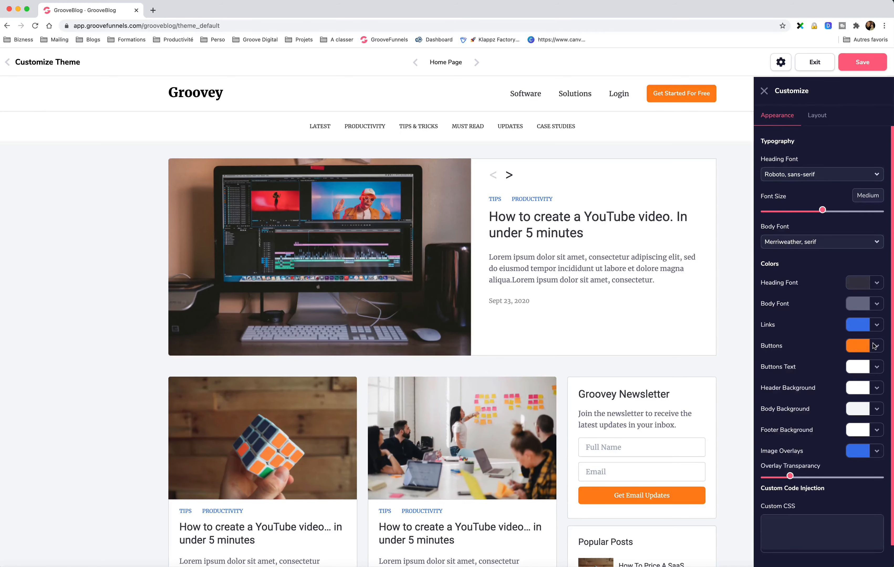
pyautogui.click(859, 351)
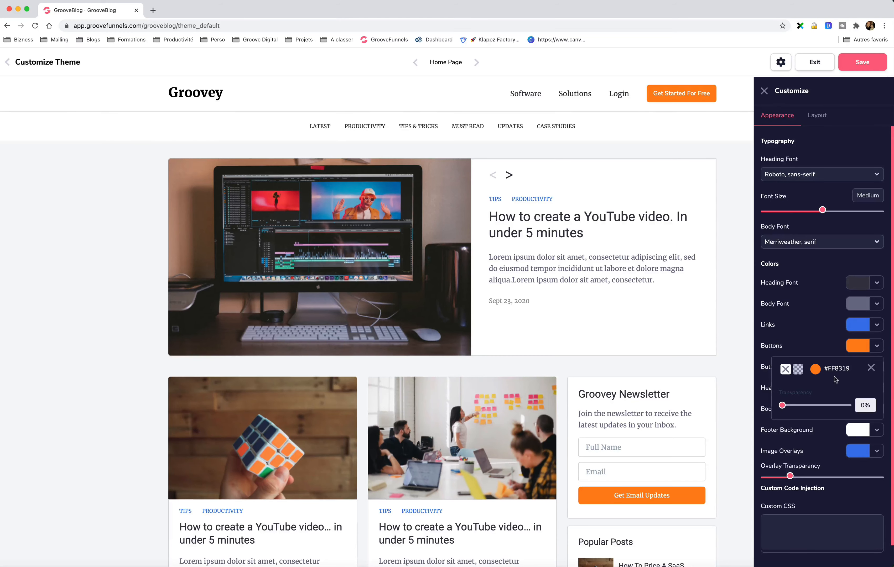
pyautogui.click(815, 370)
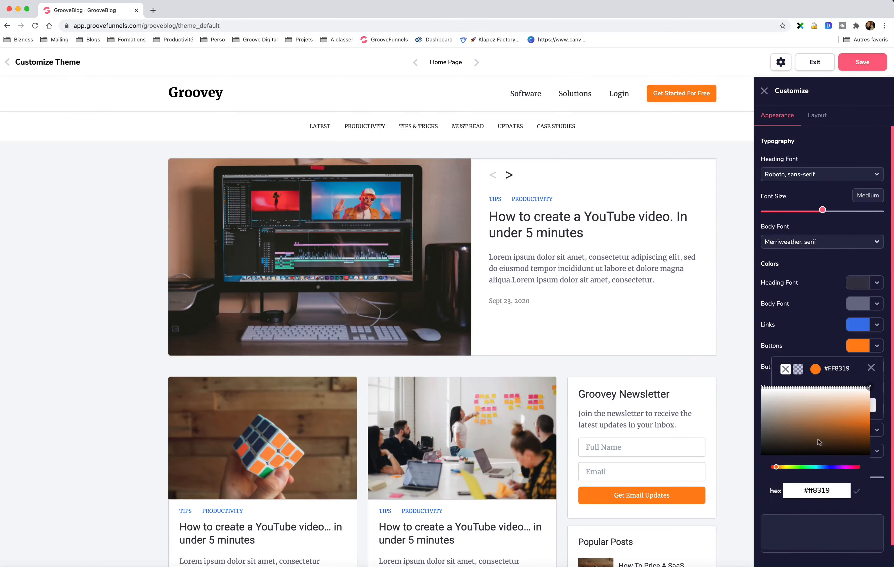
pyautogui.moveTo(830, 490); pyautogui.dragTo(784, 488)
pyautogui.press('super+c')
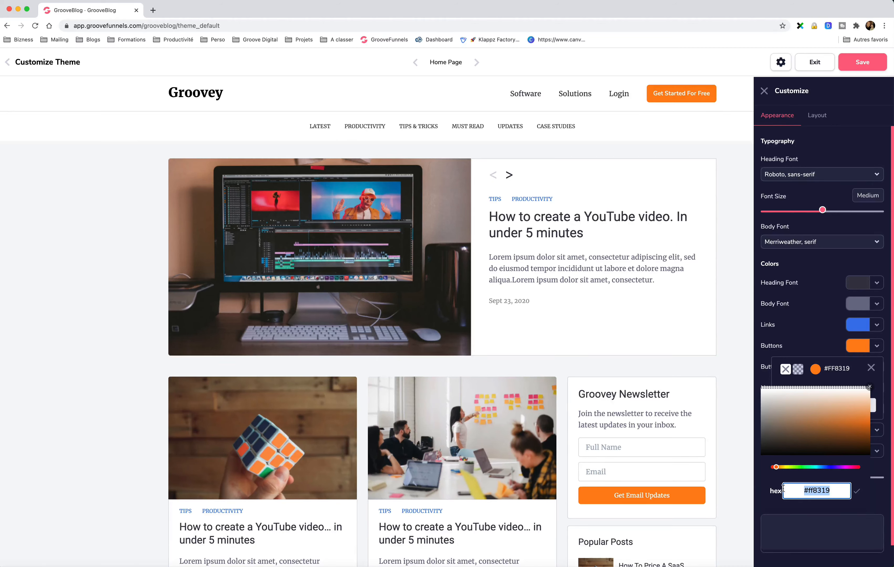
pyautogui.click(857, 492)
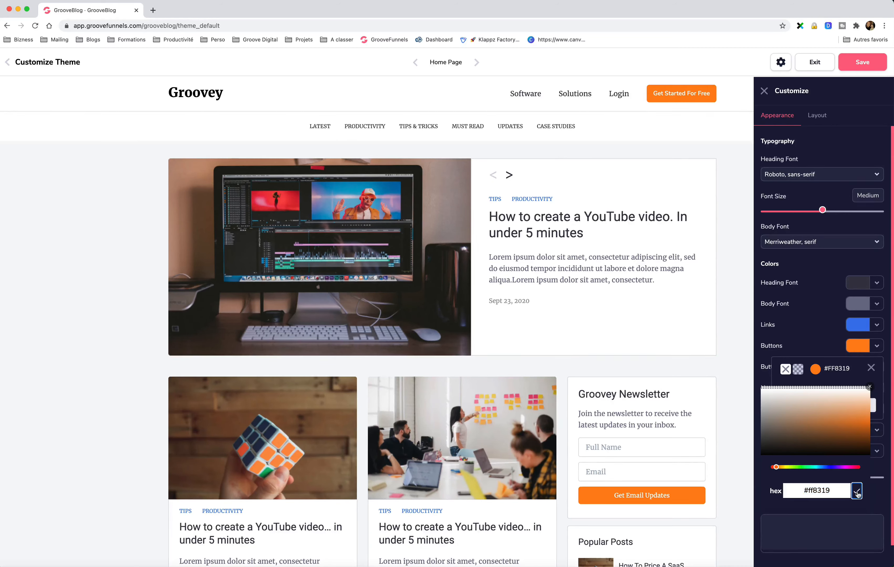
pyautogui.click(869, 387)
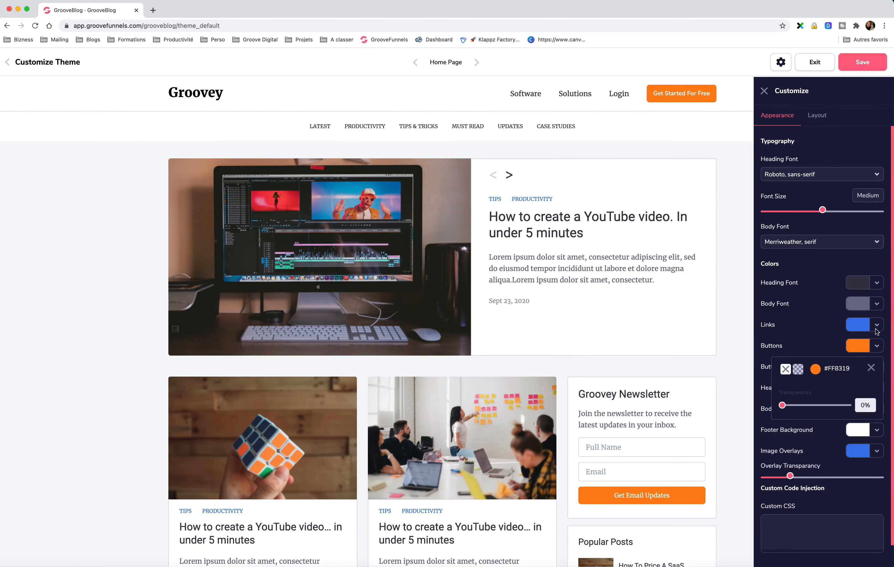
# - Set the theme's link color to orange #FF8319 using the copied hex code and check it in the page preview
pyautogui.click(876, 325)
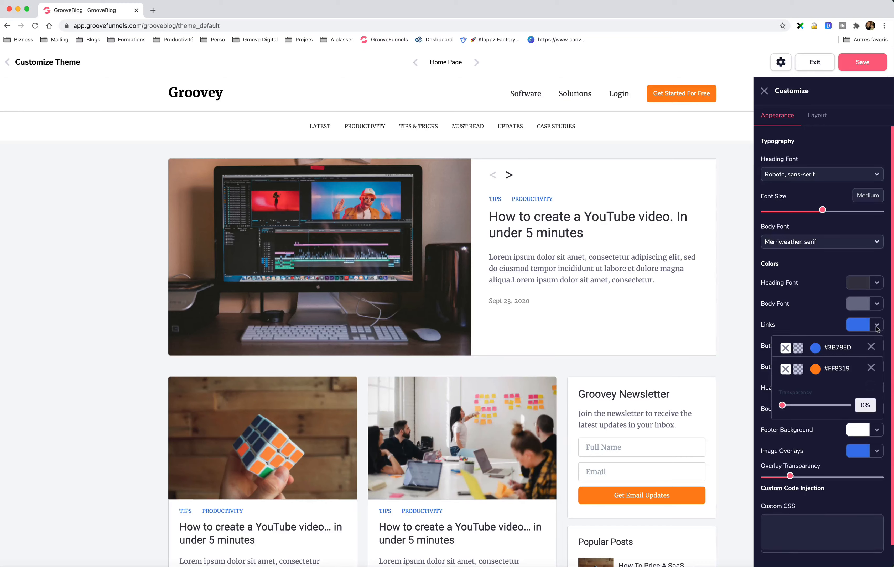
pyautogui.click(871, 368)
pyautogui.click(816, 349)
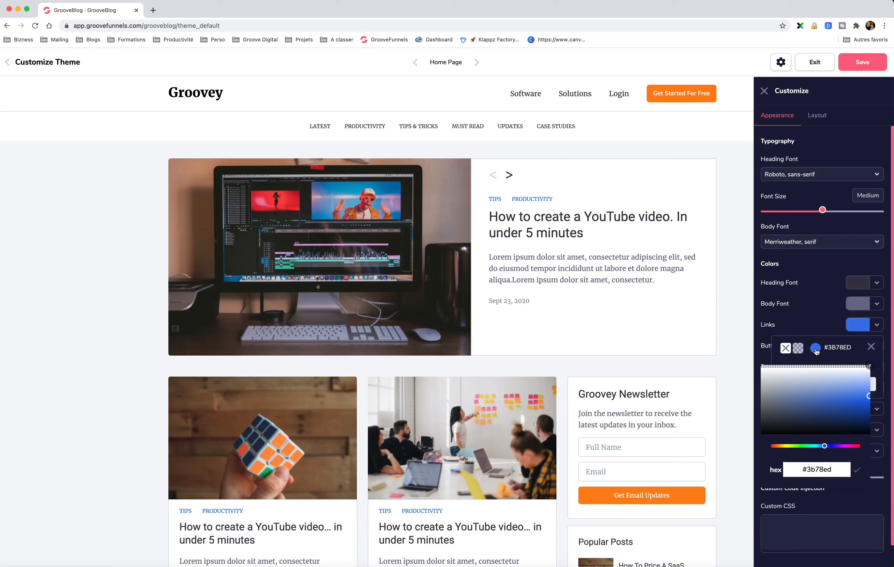
pyautogui.click(837, 466)
pyautogui.moveTo(837, 468); pyautogui.dragTo(776, 471)
pyautogui.press('super+v')
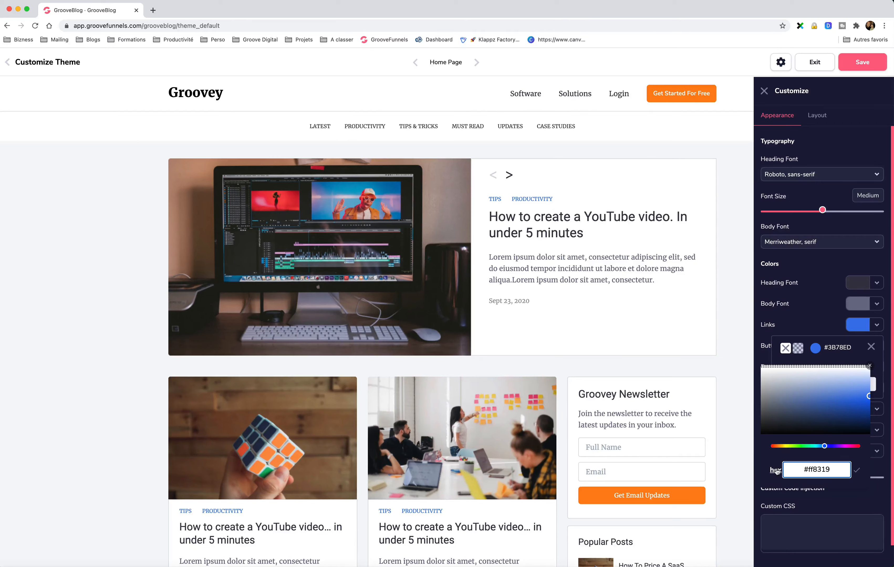
pyautogui.click(857, 471)
pyautogui.click(870, 366)
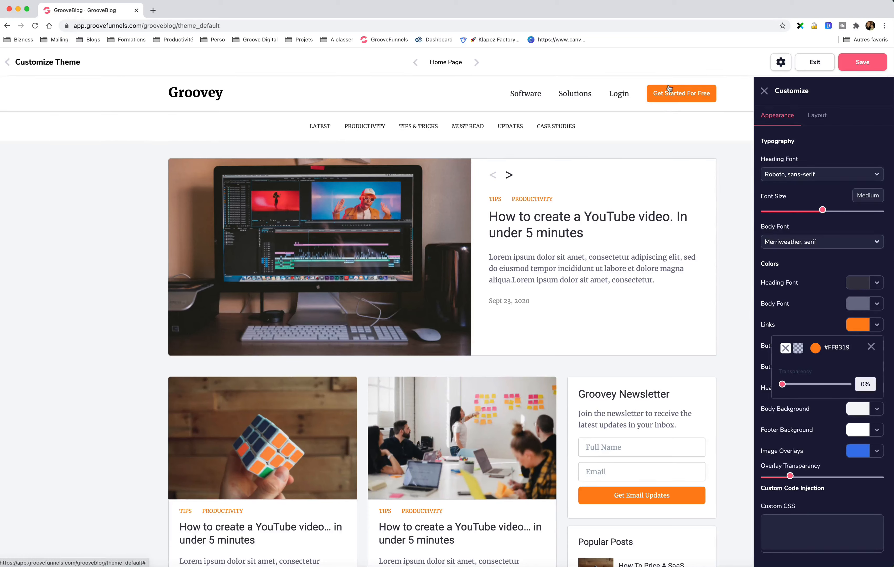
pyautogui.click(871, 347)
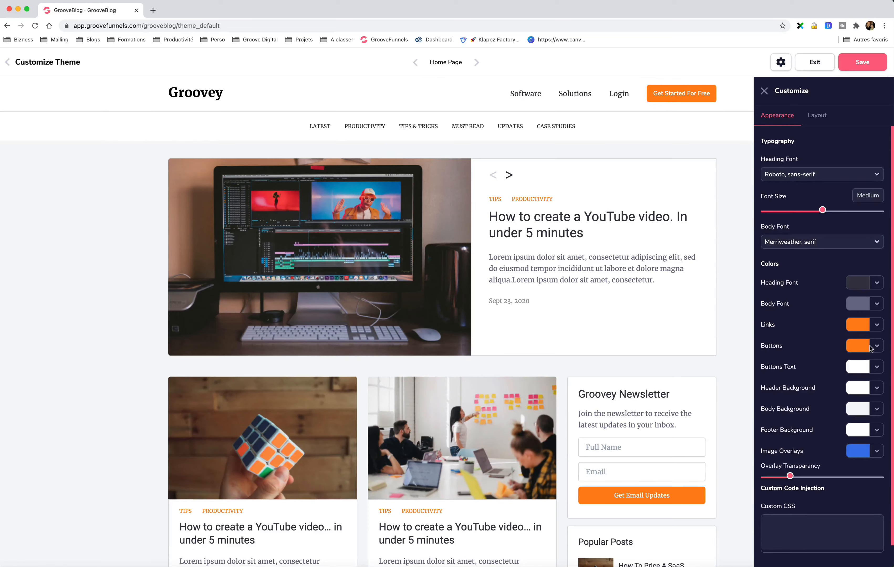
pyautogui.scroll(-5, 613, 344)
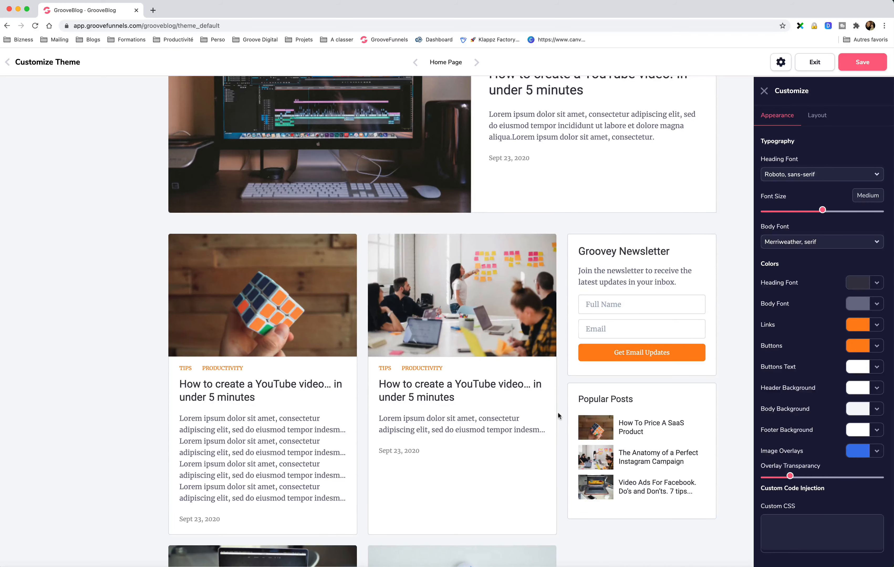
pyautogui.scroll(5, 528, 414)
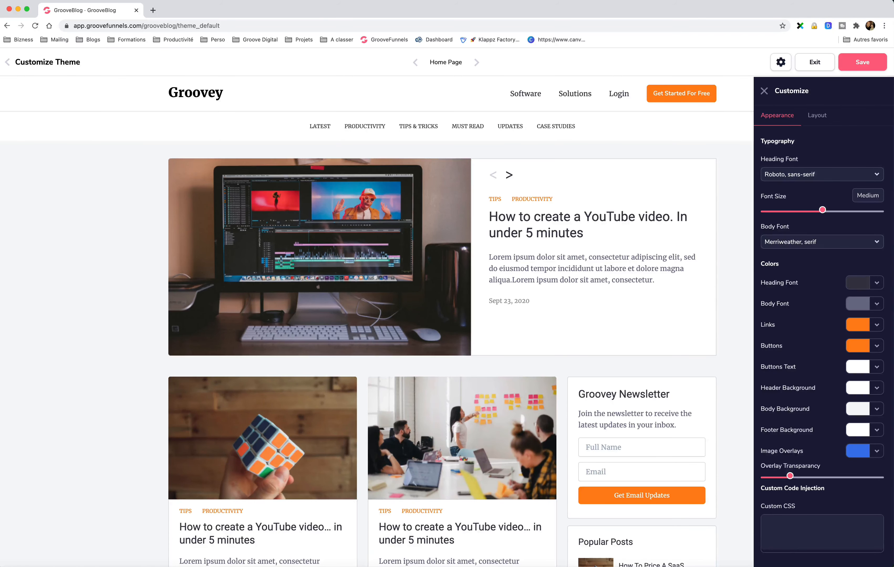
pyautogui.click(876, 368)
pyautogui.click(816, 391)
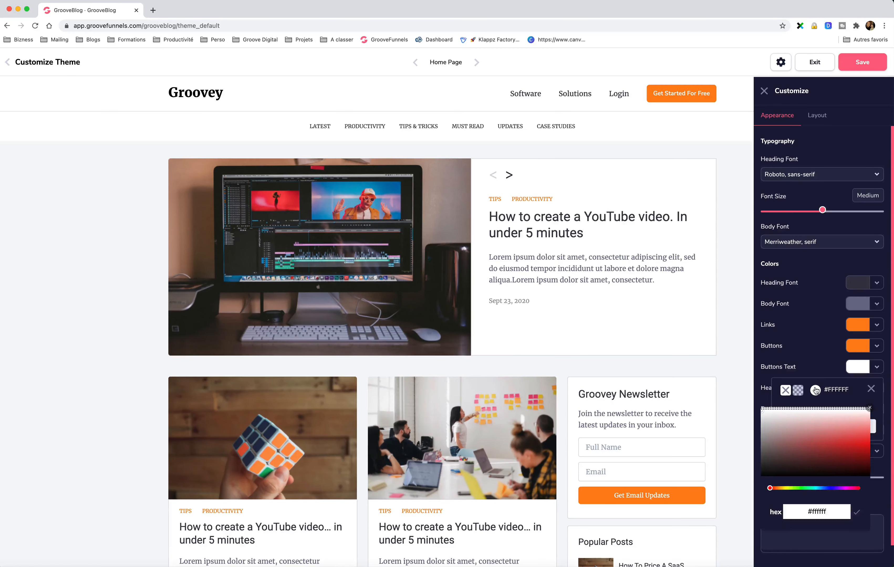
pyautogui.click(849, 488)
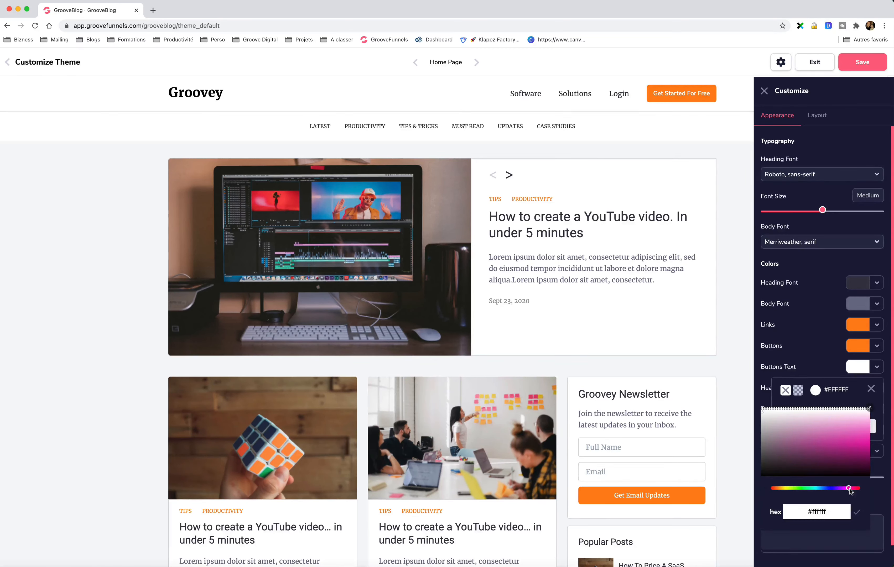
pyautogui.scroll(-7, 503, 535)
pyautogui.scroll(7, 504, 535)
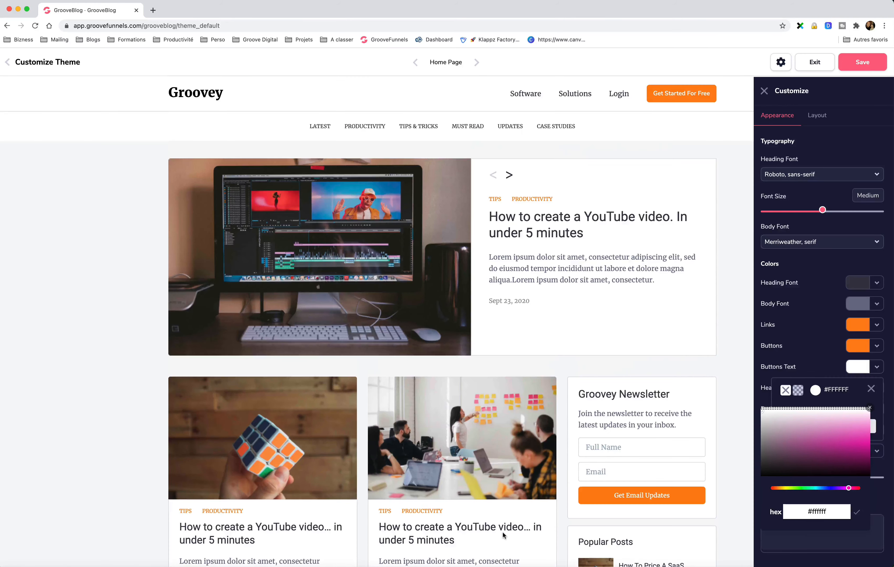
pyautogui.click(261, 470)
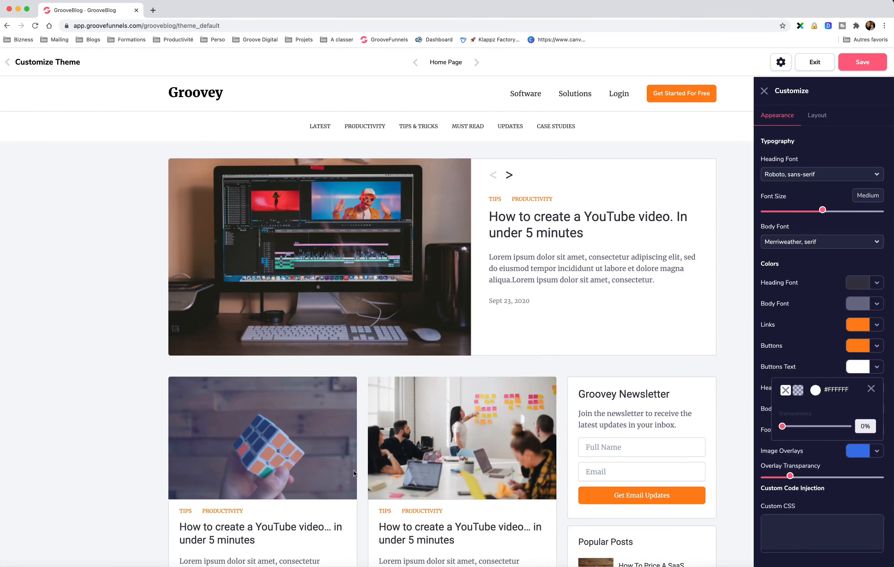
pyautogui.click(413, 513)
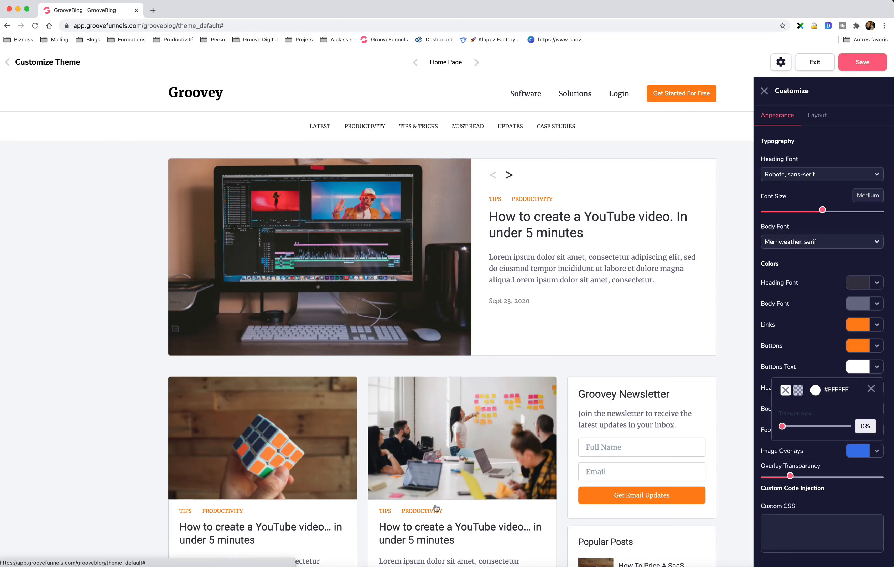
pyautogui.click(871, 389)
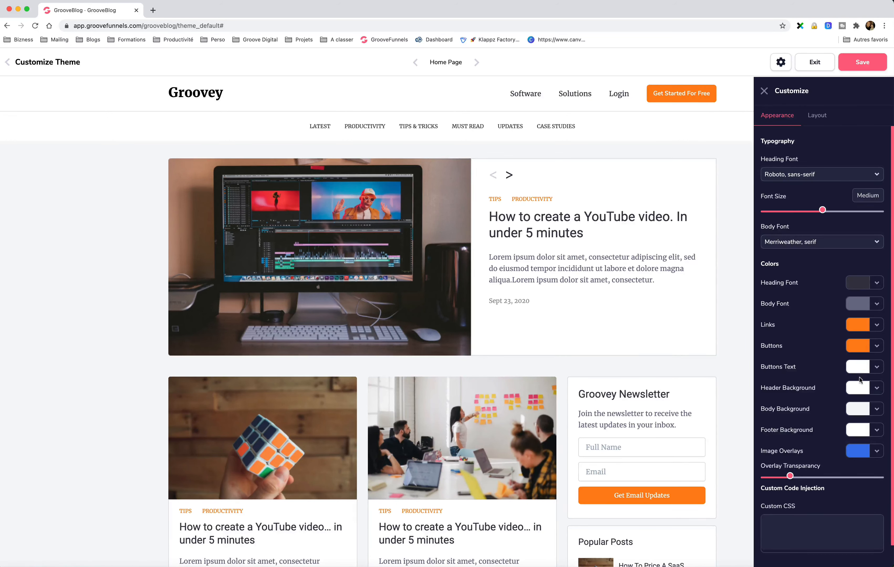
# - Set the theme's header background color to magenta #F311FF after trying green #26FF11 in the page preview
pyautogui.click(878, 390)
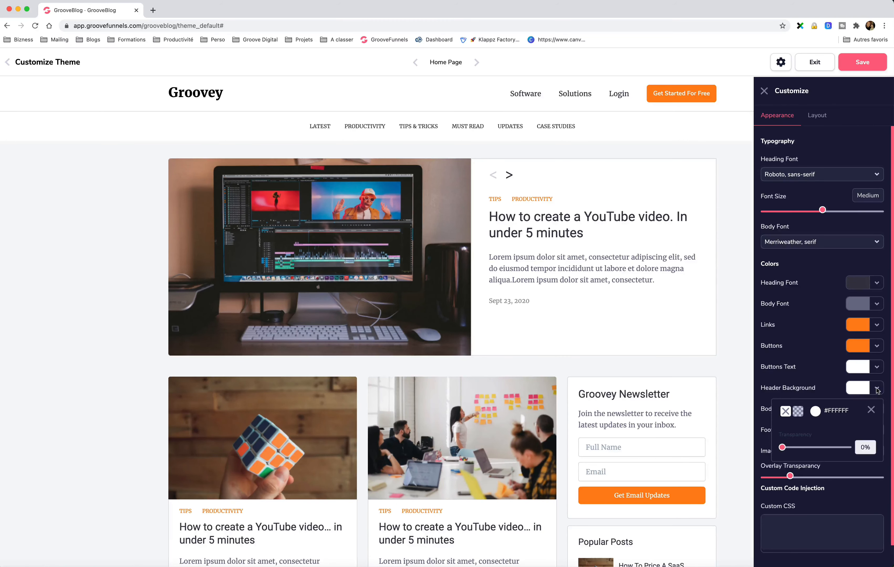
pyautogui.click(815, 412)
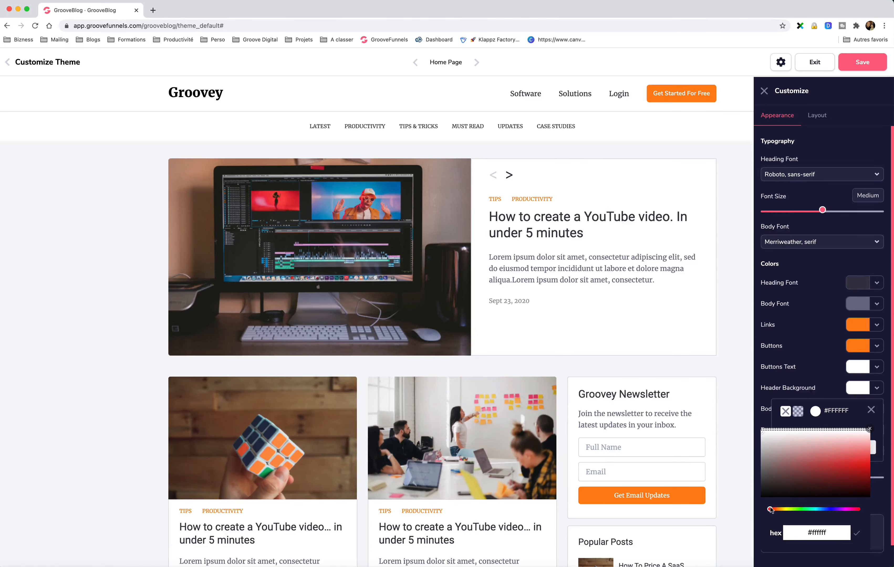
pyautogui.moveTo(770, 510); pyautogui.dragTo(818, 507)
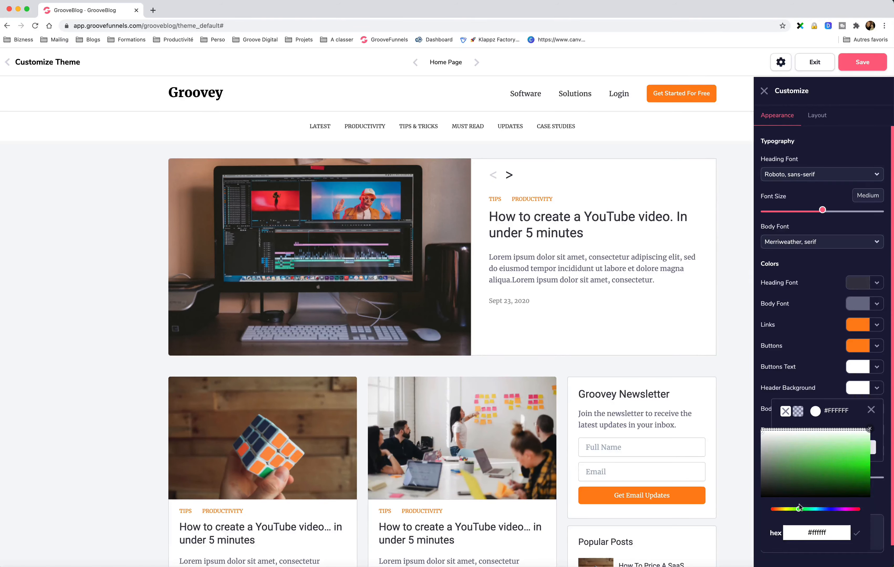
pyautogui.click(857, 534)
pyautogui.click(870, 430)
pyautogui.click(816, 412)
pyautogui.click(858, 461)
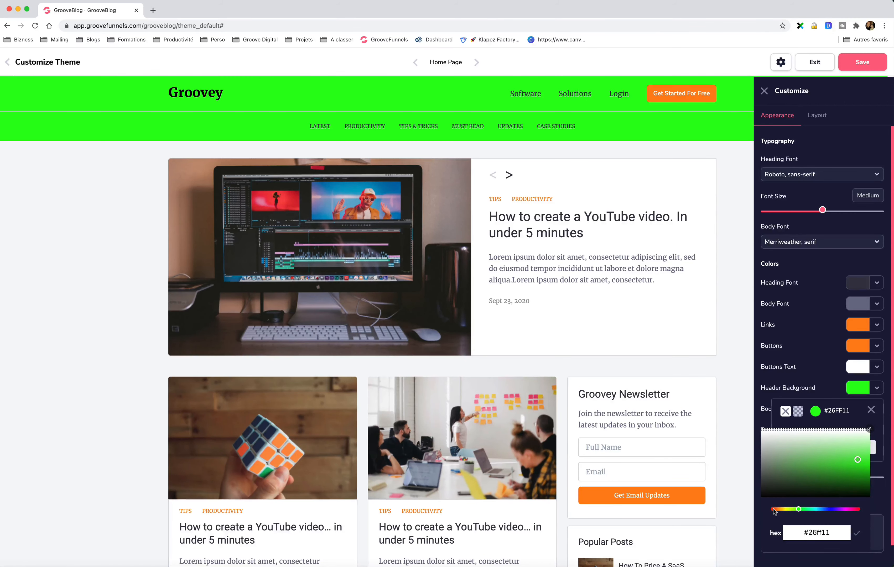
pyautogui.moveTo(774, 510); pyautogui.dragTo(845, 509)
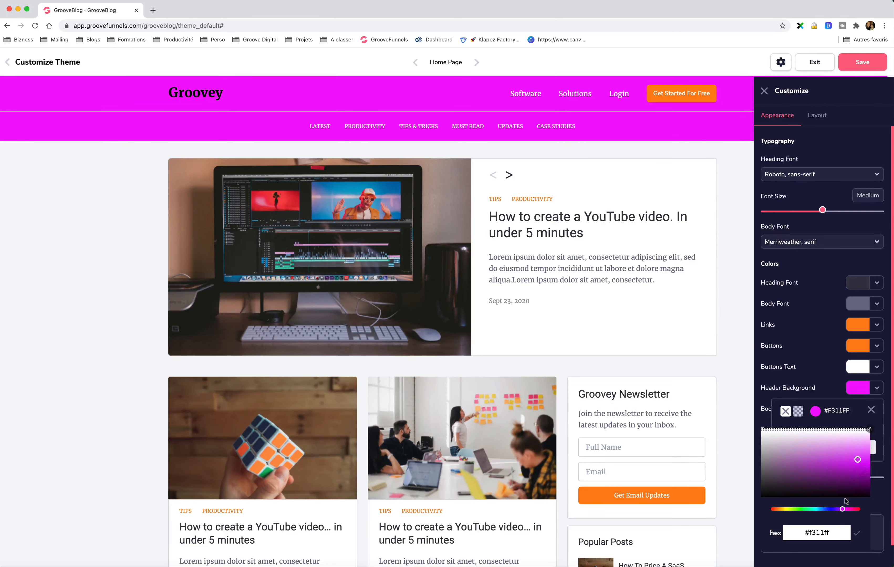
pyautogui.click(870, 429)
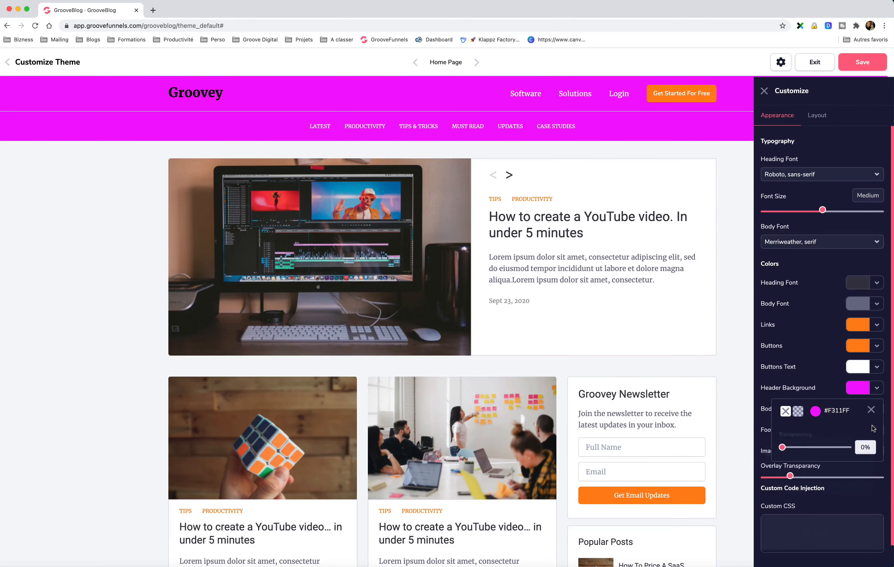
pyautogui.click(870, 409)
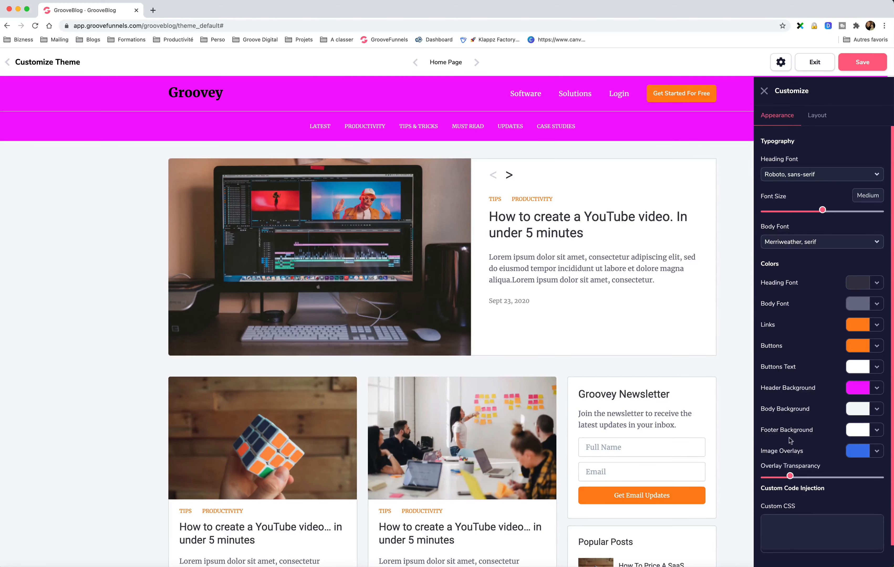
# - Set the theme's body background color to light blue #CEE5FC after trying the stronger blue #3AB2FF
pyautogui.click(876, 409)
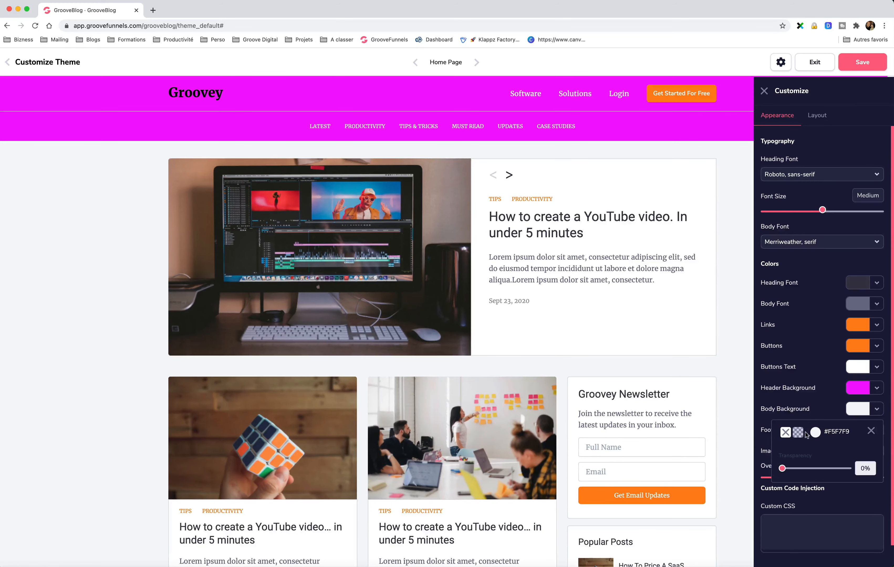
pyautogui.click(815, 433)
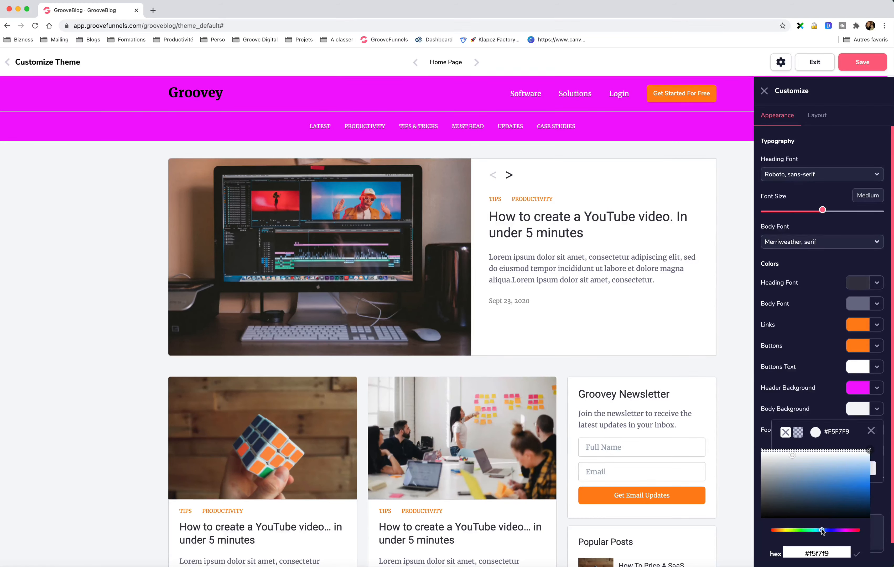
pyautogui.click(834, 473)
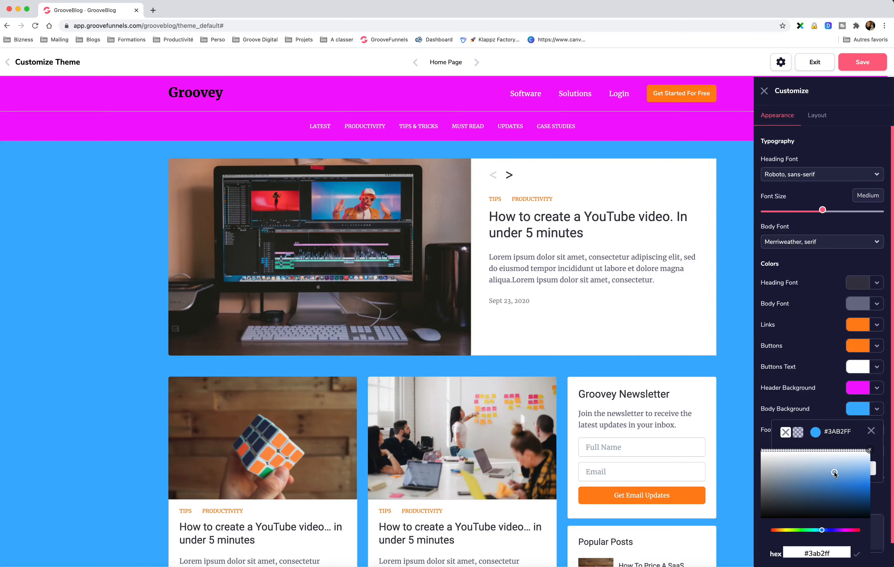
pyautogui.moveTo(834, 472)
pyautogui.mouseDown()
pyautogui.moveTo(778, 468)
pyautogui.moveTo(762, 455)
pyautogui.moveTo(771, 459)
pyautogui.mouseUp()
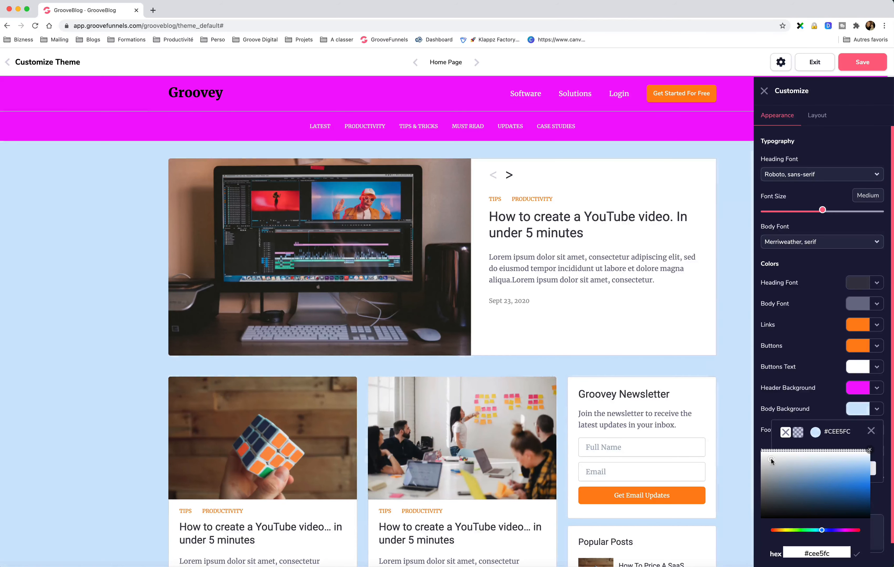
pyautogui.click(871, 451)
pyautogui.click(872, 431)
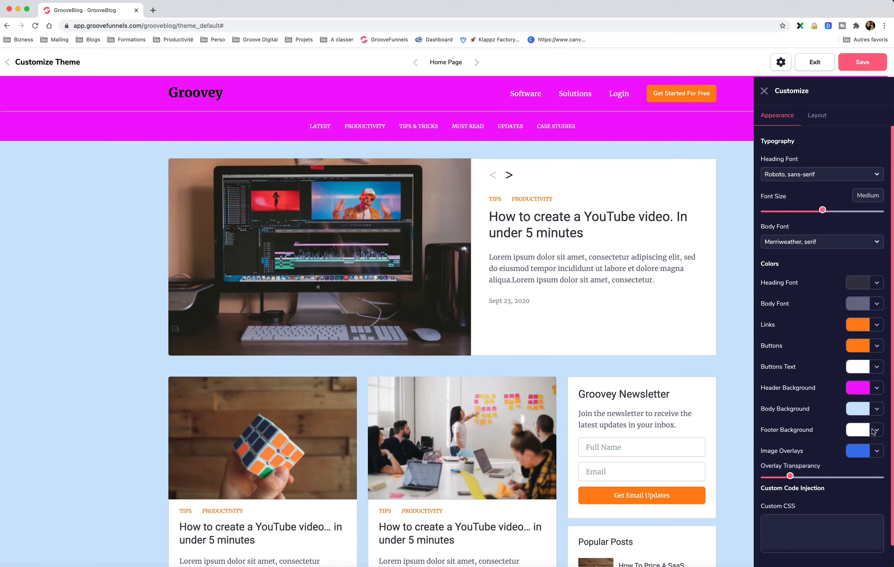
# - Change the theme's image overlay color to a more vivid blue
pyautogui.click(877, 454)
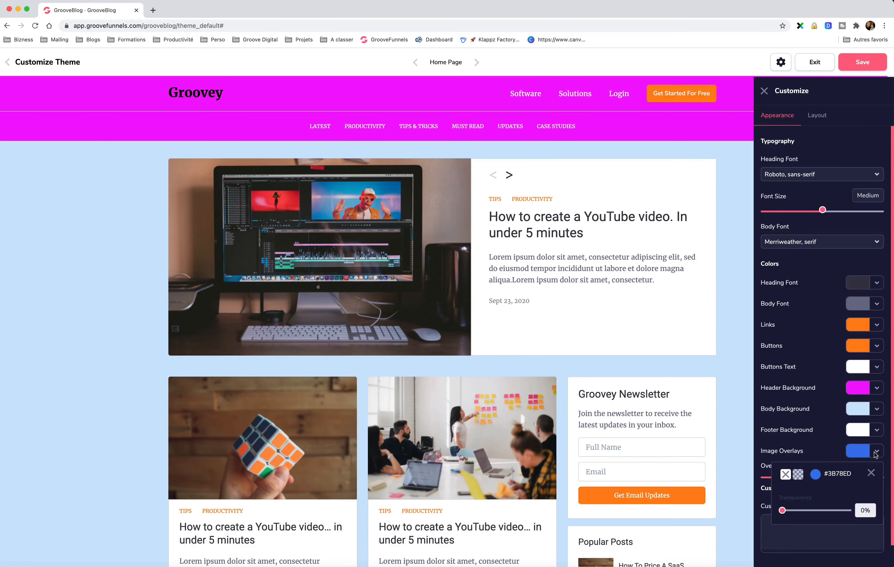
pyautogui.click(816, 476)
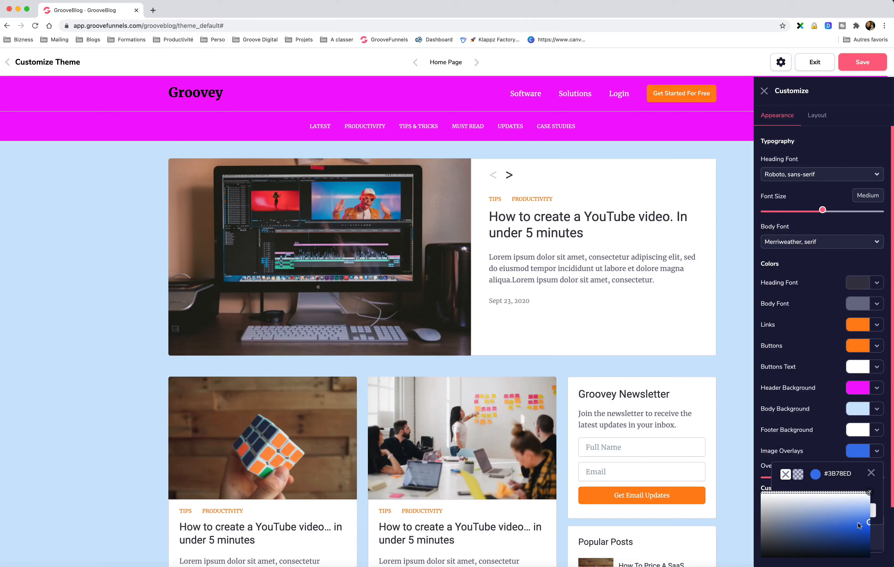
pyautogui.moveTo(859, 525)
pyautogui.mouseDown()
pyautogui.moveTo(840, 524)
pyautogui.moveTo(856, 522)
pyautogui.mouseUp()
pyautogui.click(870, 492)
pyautogui.click(871, 474)
pyautogui.scroll(-1, 815, 521)
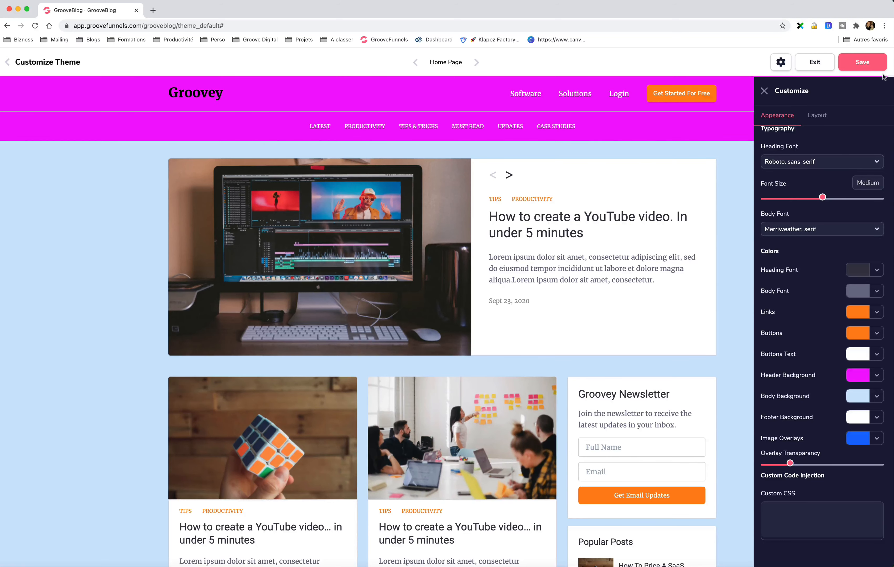
# - Hide the customization settings, save the theme, and review the home page preview down to the footer
pyautogui.click(766, 92)
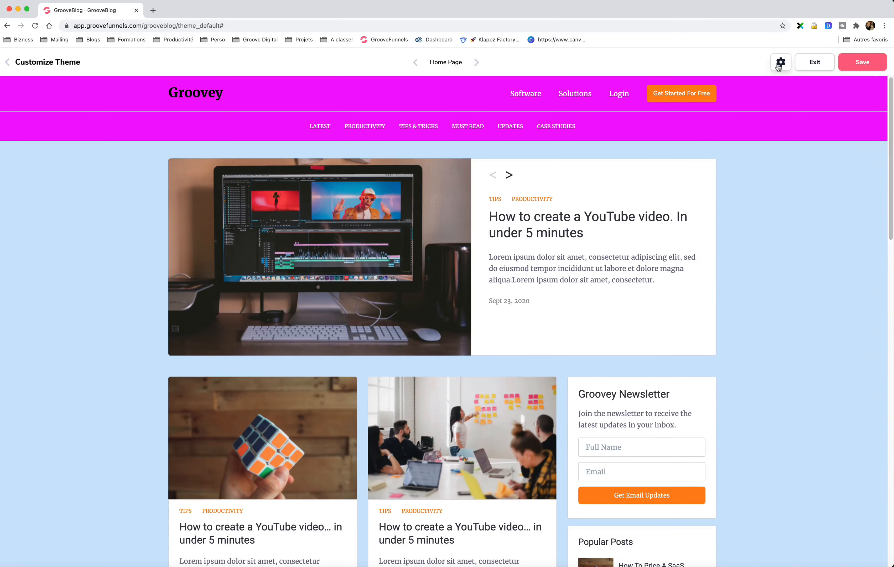
pyautogui.click(780, 63)
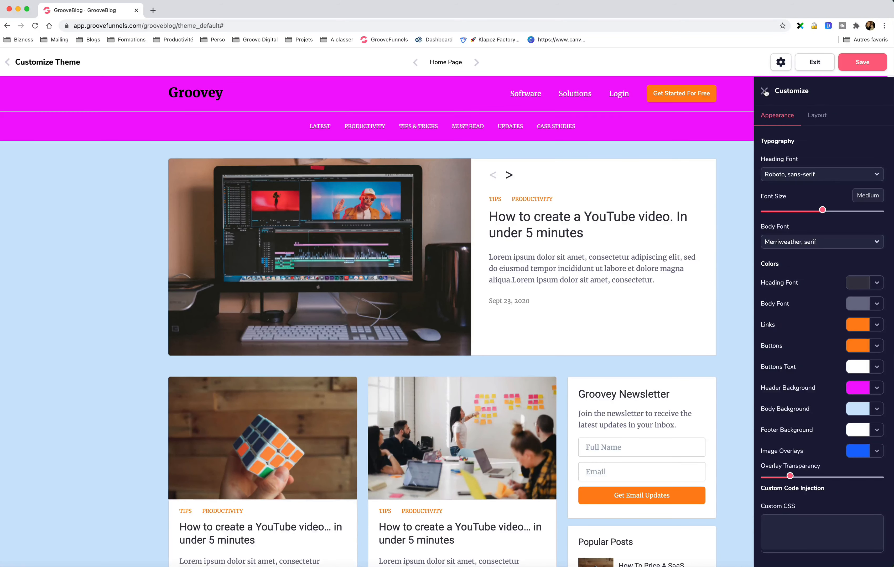
pyautogui.click(766, 92)
pyautogui.click(781, 63)
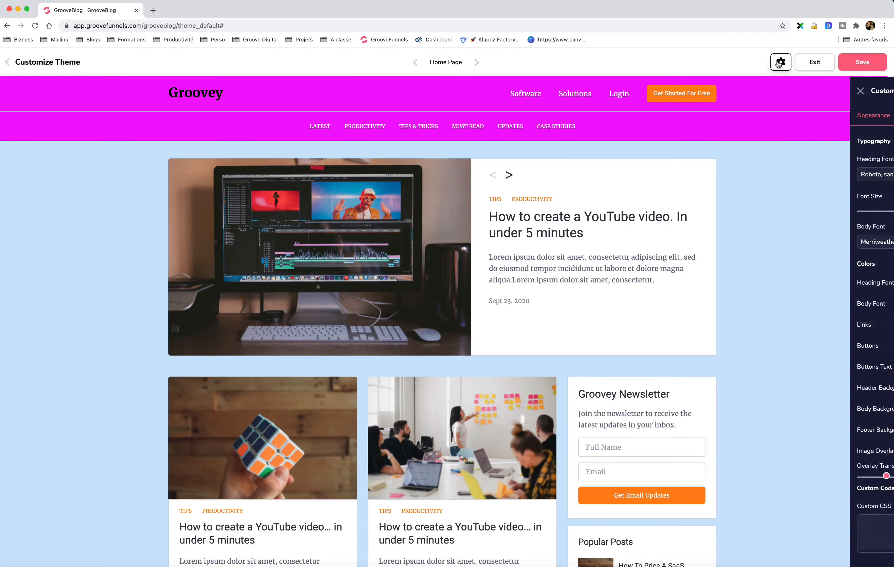
pyautogui.click(766, 92)
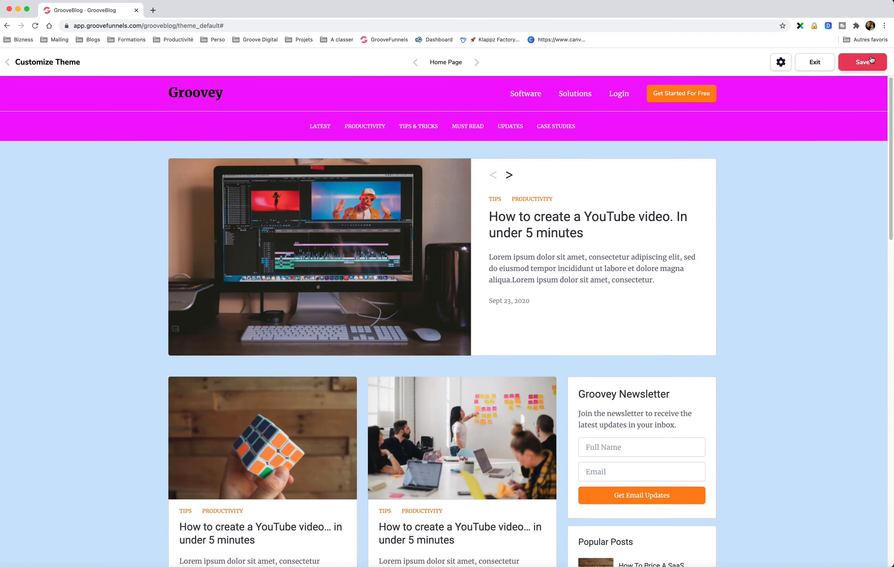
pyautogui.click(862, 62)
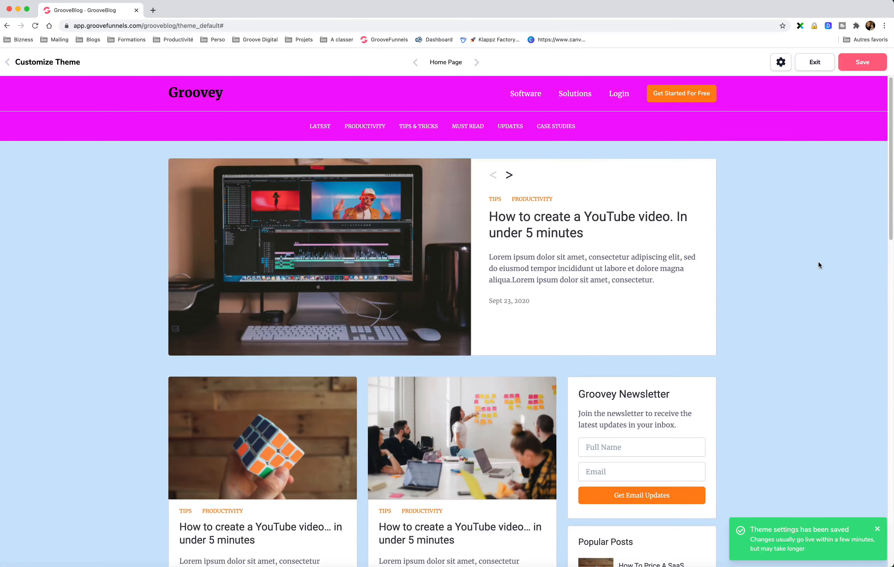
pyautogui.scroll(-10, 819, 262)
pyautogui.scroll(-8, 818, 261)
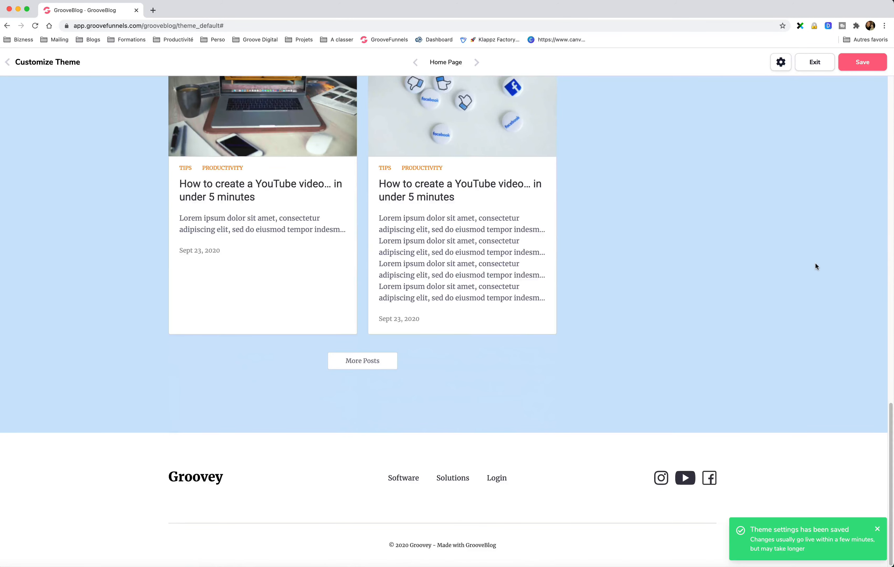
pyautogui.scroll(18, 815, 267)
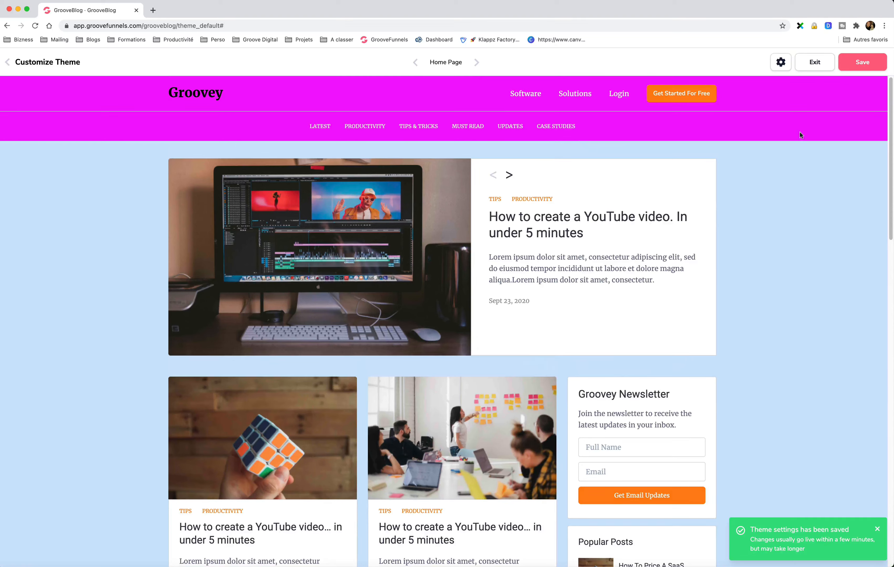
# - Reopen the customization settings and set the theme's footer background color to burnt orange #C26609, checking it in the home page preview
pyautogui.click(782, 56)
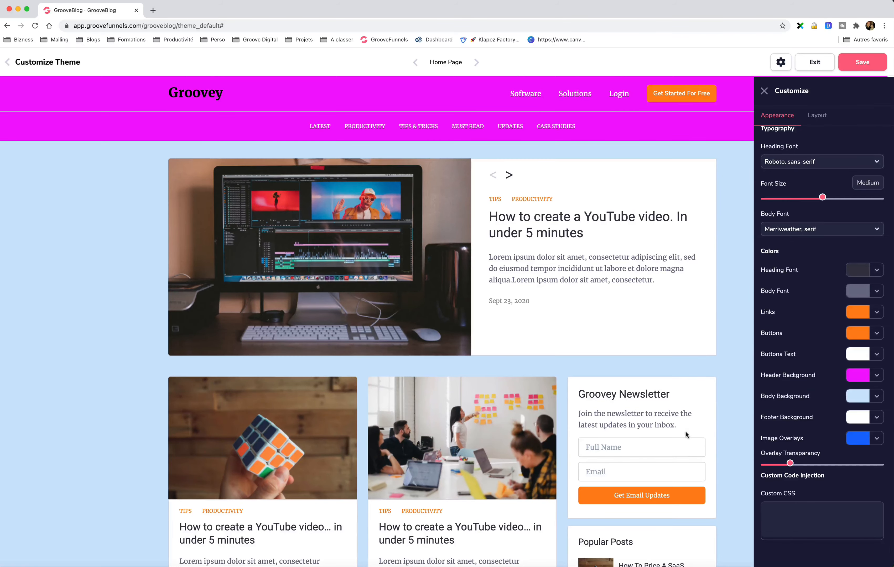
pyautogui.scroll(-10, 686, 431)
pyautogui.click(877, 418)
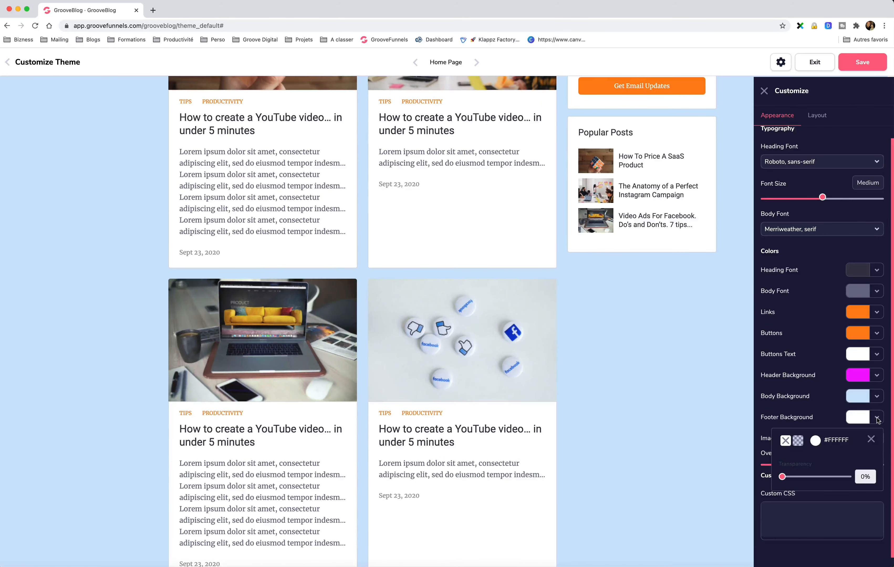
pyautogui.click(815, 442)
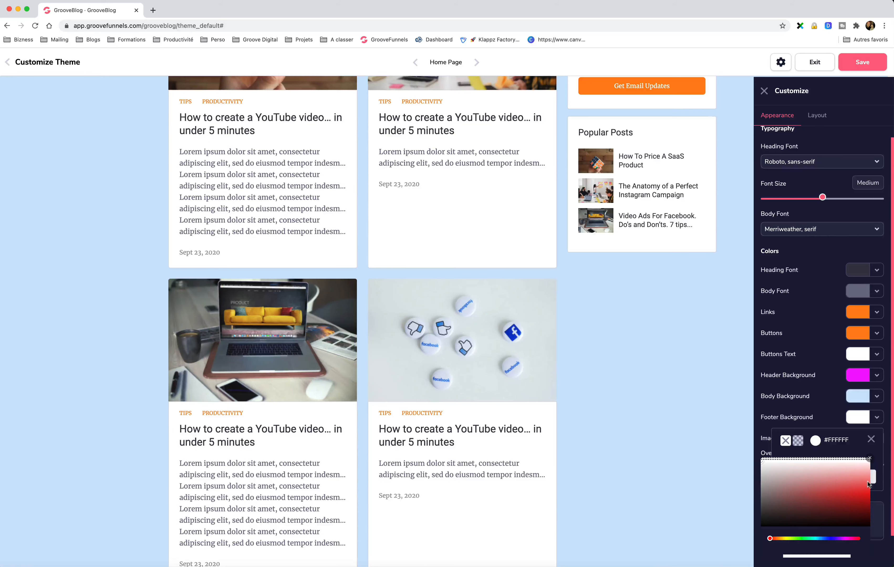
pyautogui.moveTo(771, 539); pyautogui.dragTo(777, 539)
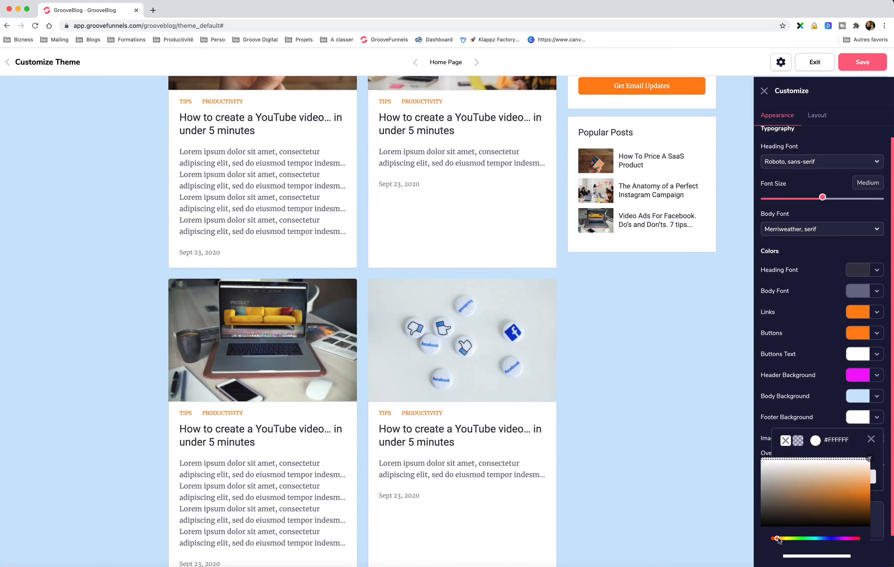
pyautogui.click(860, 500)
pyautogui.click(870, 458)
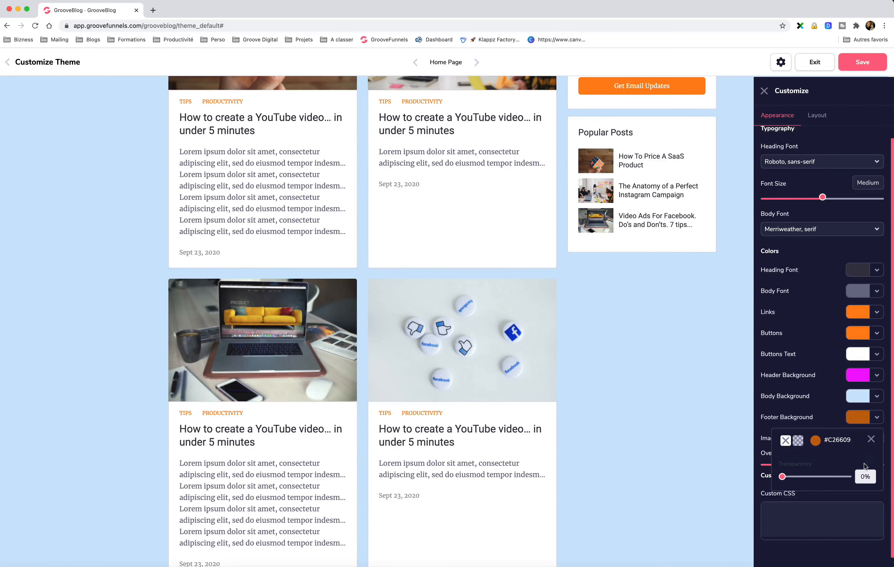
pyautogui.scroll(-5, 694, 483)
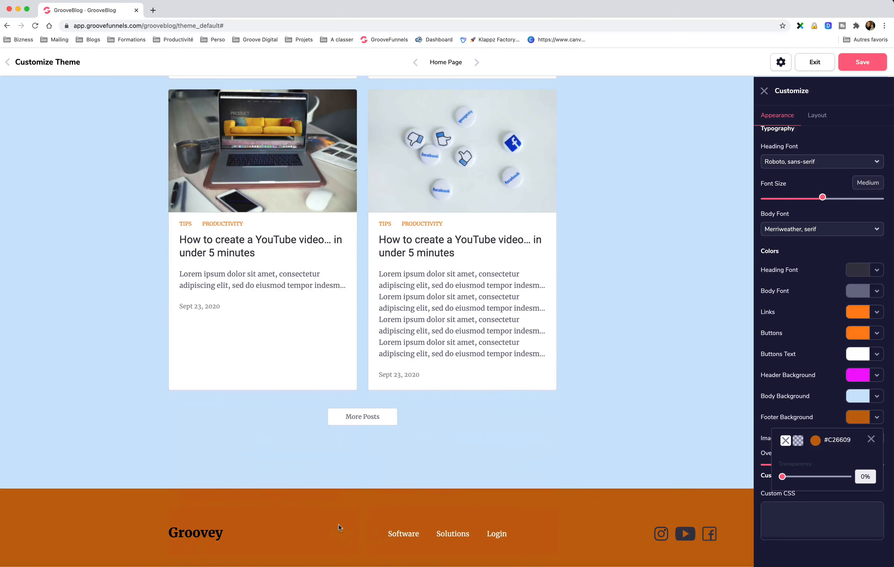
pyautogui.scroll(15, 666, 511)
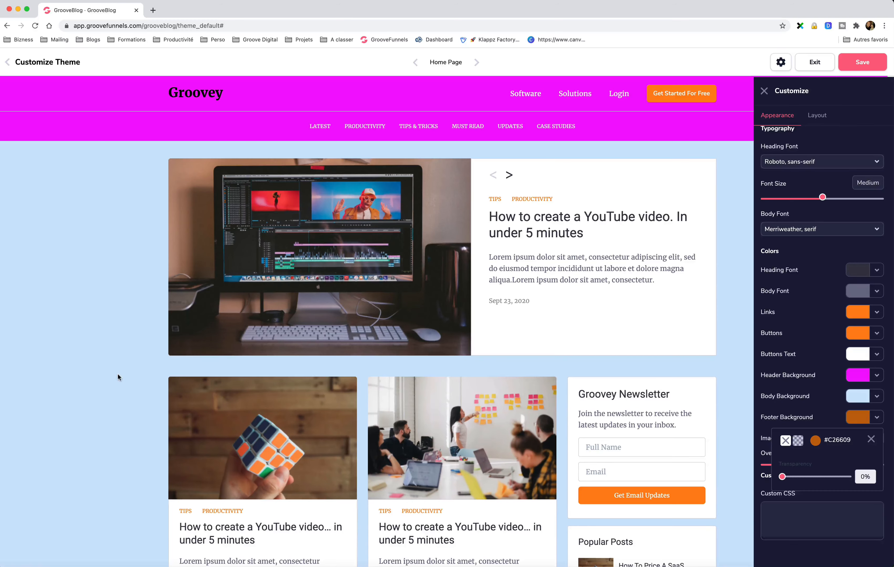
pyautogui.click(851, 0)
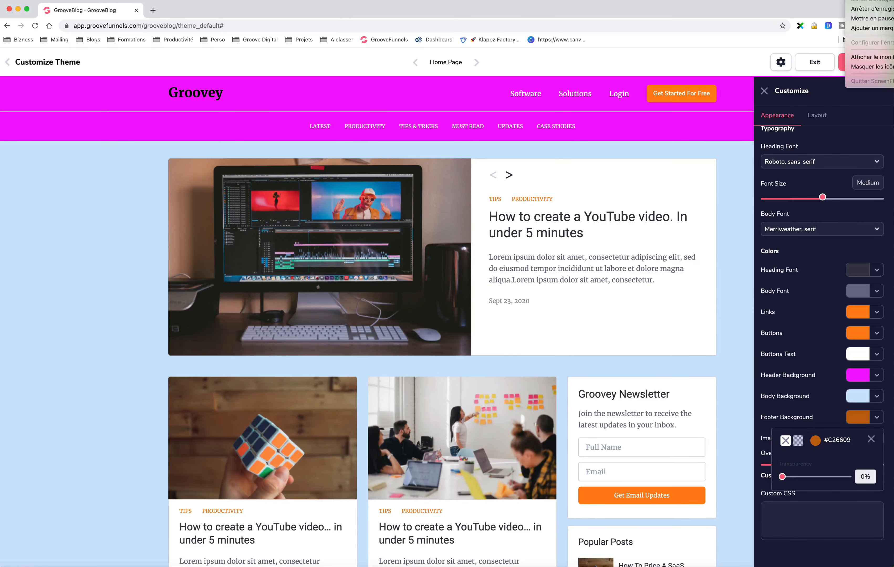